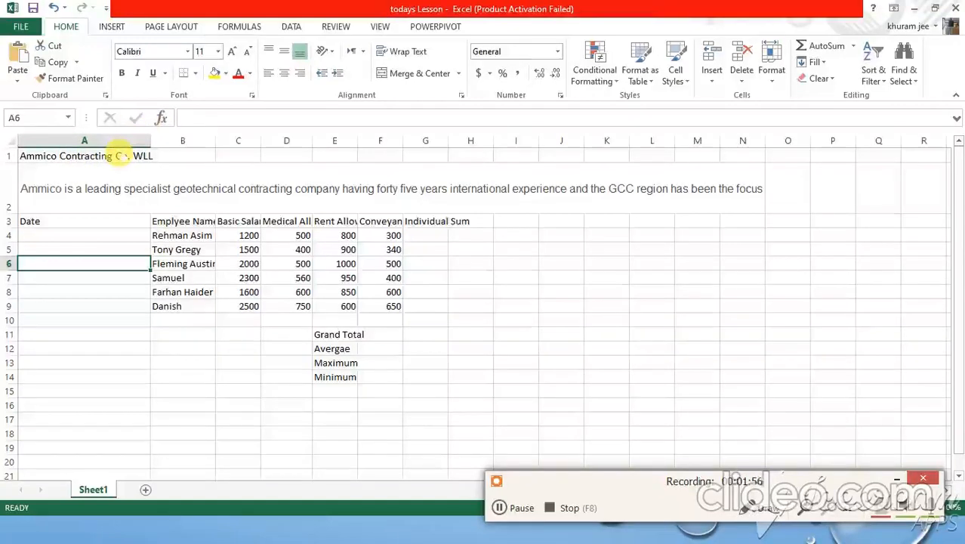
# Step: Merge and center the company name in row 1 across A1:H1 and align it vertically to the middle
pyautogui.click(120, 156)
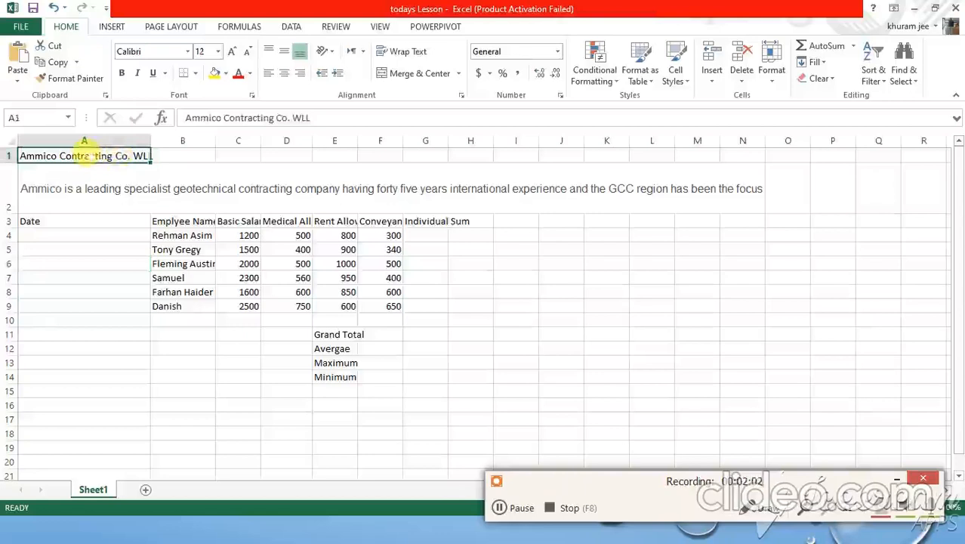
pyautogui.hotkey('shift', 'Right')
pyautogui.hotkey('shift', 'Right')
pyautogui.hotkey('shift', 'Right')
pyautogui.hotkey('shift', 'Right')
pyautogui.hotkey('shift', 'Right')
pyautogui.hotkey('shift', 'Right')
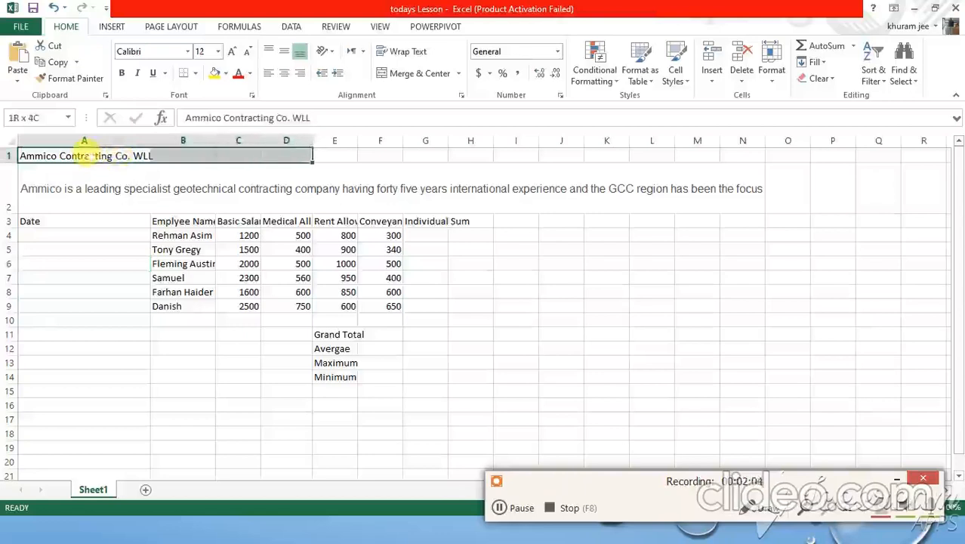
pyautogui.hotkey('shift', 'Right')
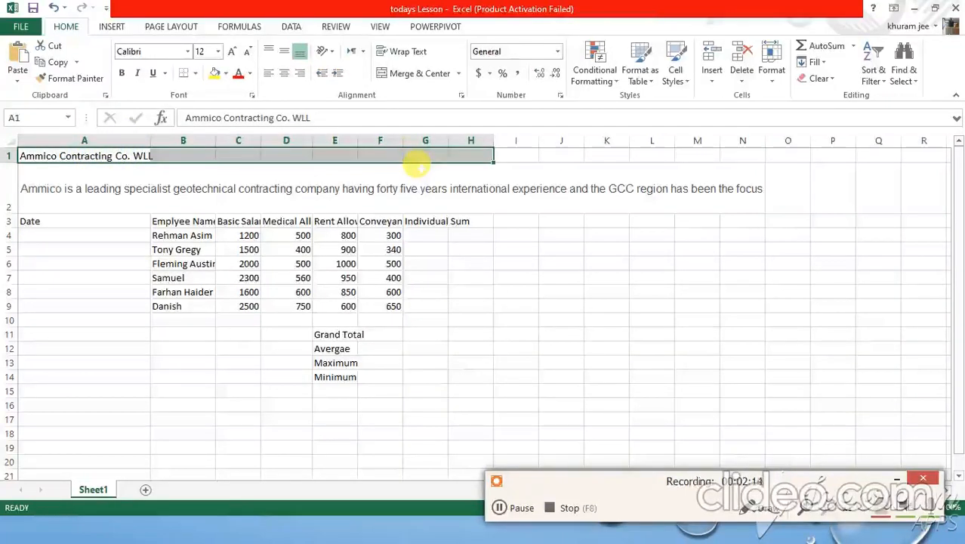
pyautogui.click(418, 75)
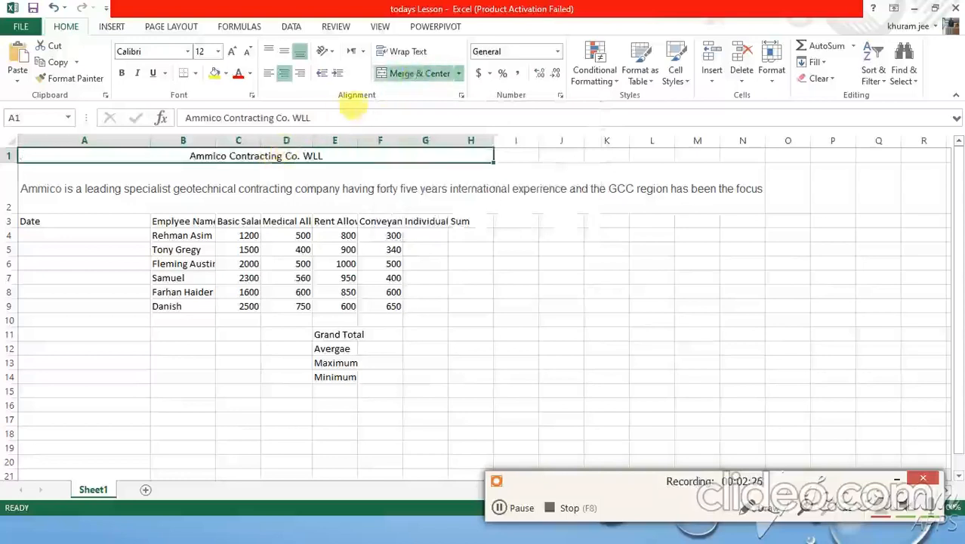
pyautogui.click(284, 55)
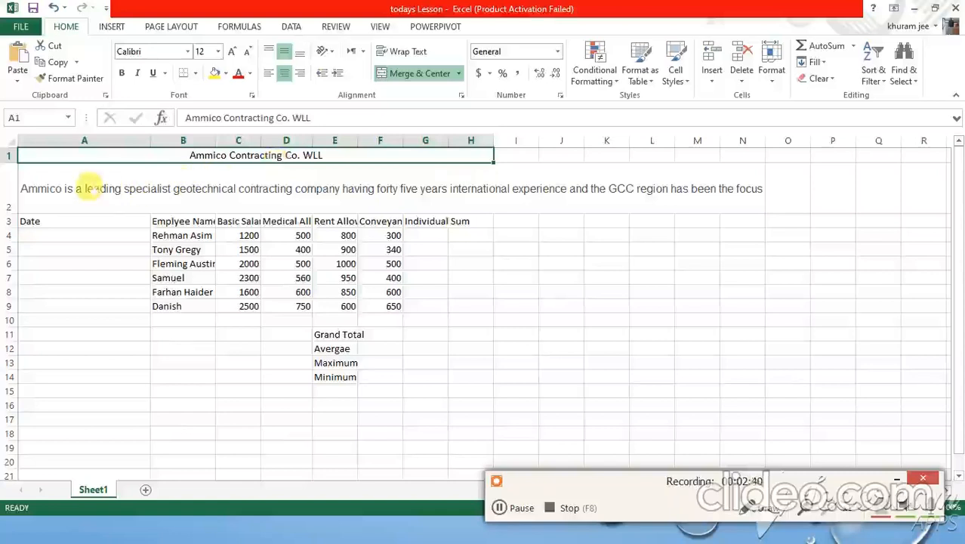
# Step: Read through the company description text inside cell A2
pyautogui.click(89, 188)
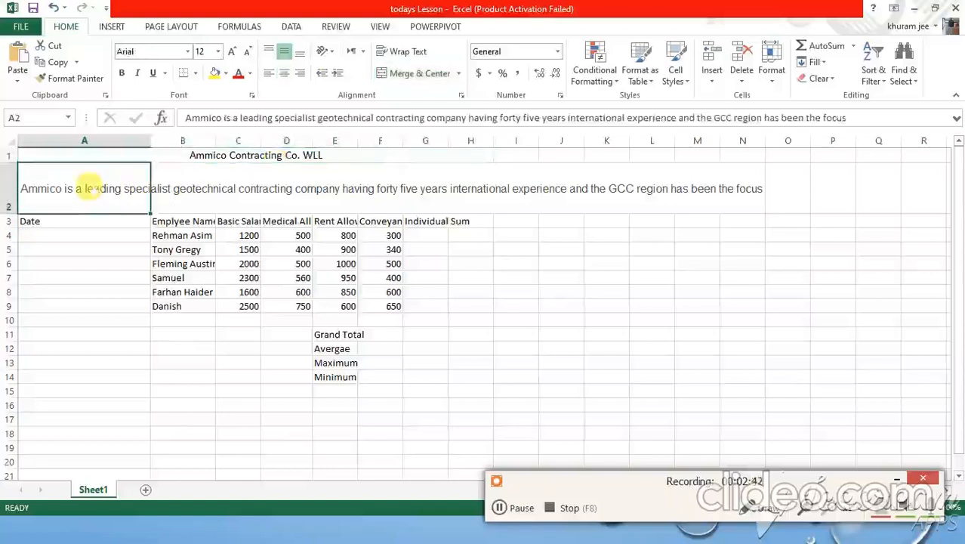
pyautogui.doubleClick(89, 189)
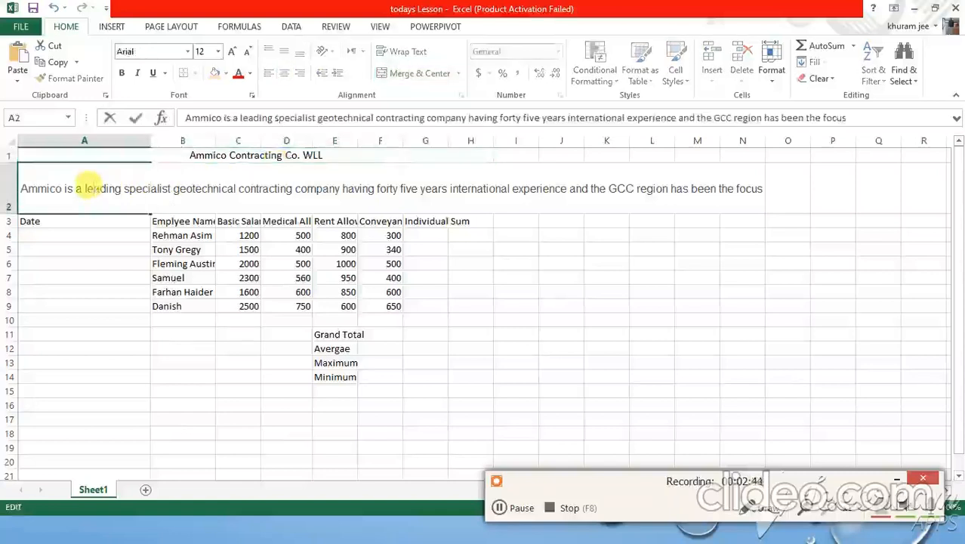
pyautogui.press('Right')
pyautogui.press('Right')
pyautogui.press('Right')
pyautogui.press('Right')
pyautogui.press('Right')
pyautogui.press('Right')
pyautogui.press('Right')
pyautogui.press('Right')
pyautogui.press('Right')
pyautogui.press('Right')
pyautogui.press('Right')
pyautogui.press('Right')
pyautogui.press('Right')
pyautogui.press('Right')
pyautogui.press('Right')
pyautogui.press('Right')
pyautogui.press('Right')
pyautogui.press('Right')
pyautogui.press('Right')
pyautogui.press('Right')
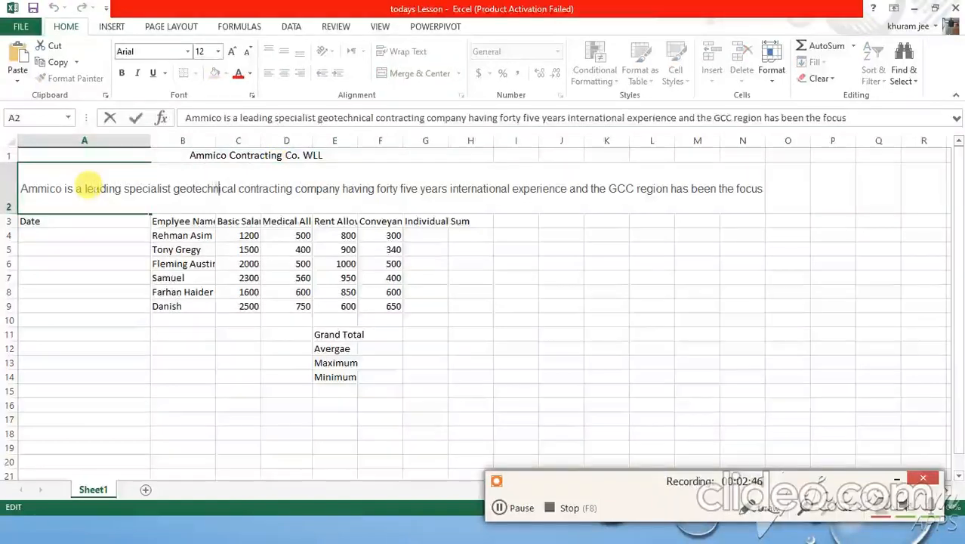
pyautogui.press('Right')
pyautogui.press('Right')
pyautogui.press('Right')
pyautogui.press('Right')
pyautogui.press('Right')
pyautogui.press('Right')
pyautogui.press('Right')
pyautogui.press('Right')
pyautogui.press('Right')
pyautogui.press('Right')
pyautogui.press('Right')
pyautogui.press('Right')
pyautogui.press('Right')
pyautogui.press('Right')
pyautogui.press('Right')
pyautogui.press('Right')
pyautogui.press('Right')
pyautogui.press('Right')
pyautogui.press('Right')
pyautogui.press('Right')
pyautogui.click(153, 248)
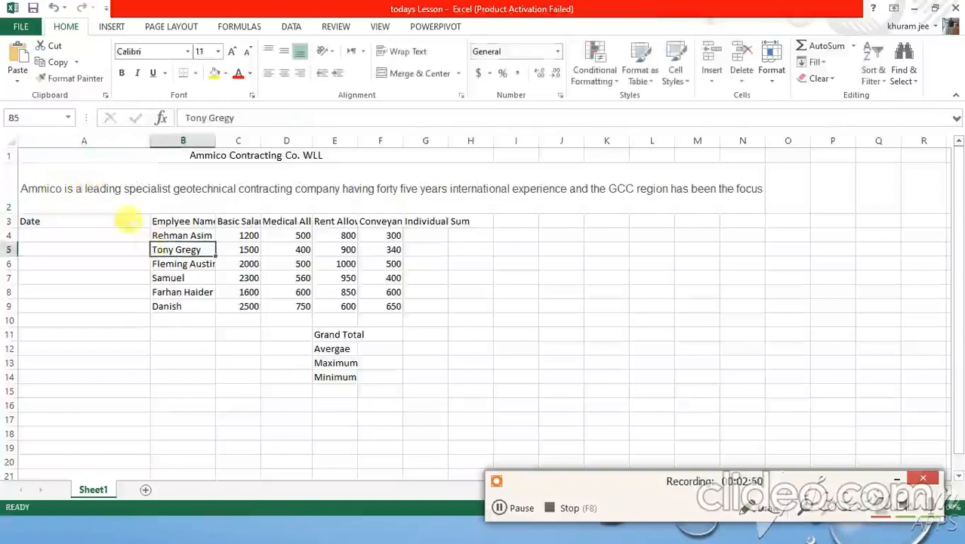
# Step: Wrap the company description in A2 and merge and center it across A2:H2
pyautogui.click(66, 185)
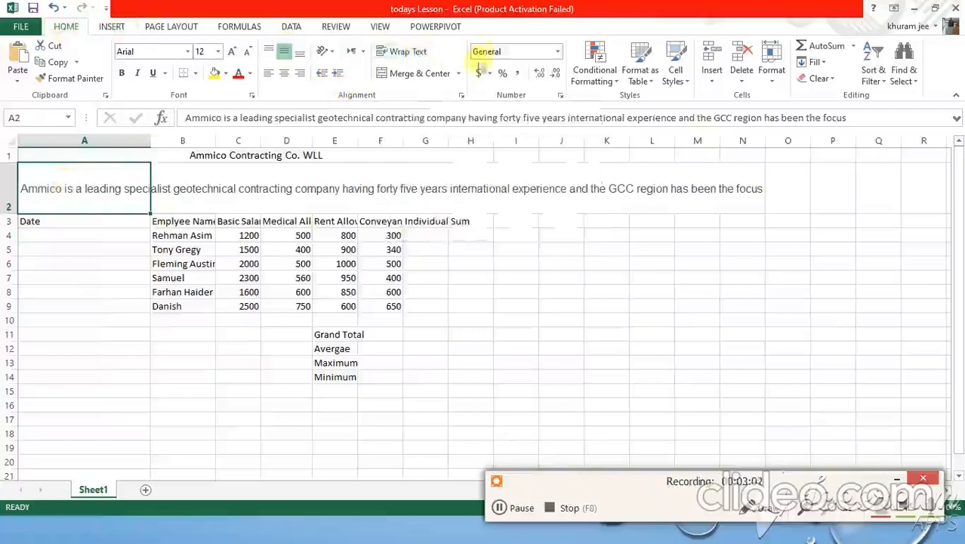
pyautogui.click(408, 53)
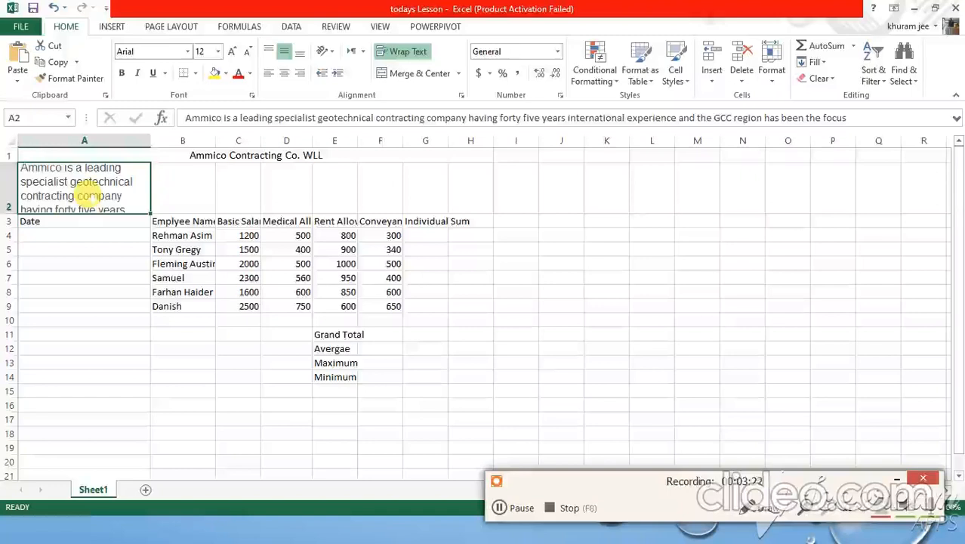
pyautogui.moveTo(88, 196); pyautogui.dragTo(470, 189)
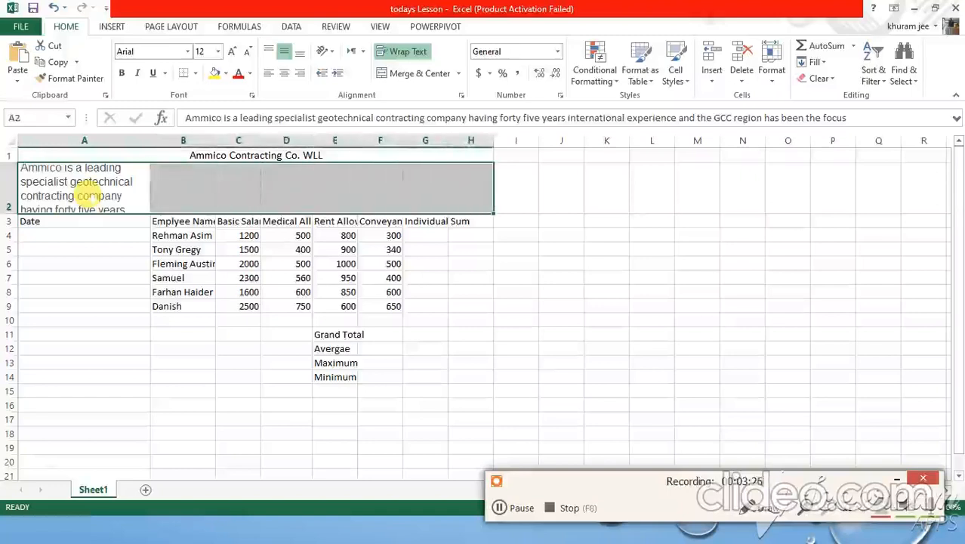
pyautogui.click(430, 75)
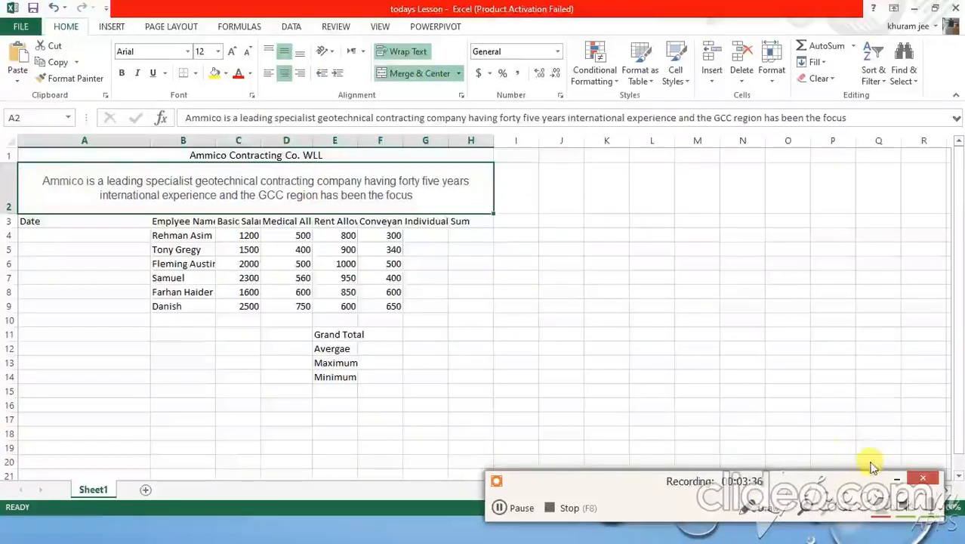
pyautogui.click(898, 479)
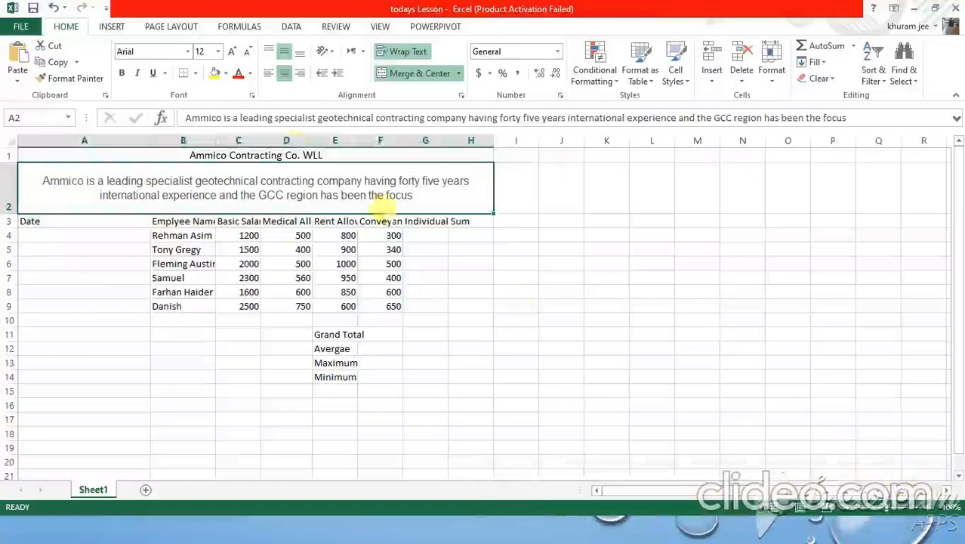
# Step: Format the company name in row 1 with font size 24 and bold
pyautogui.click(273, 155)
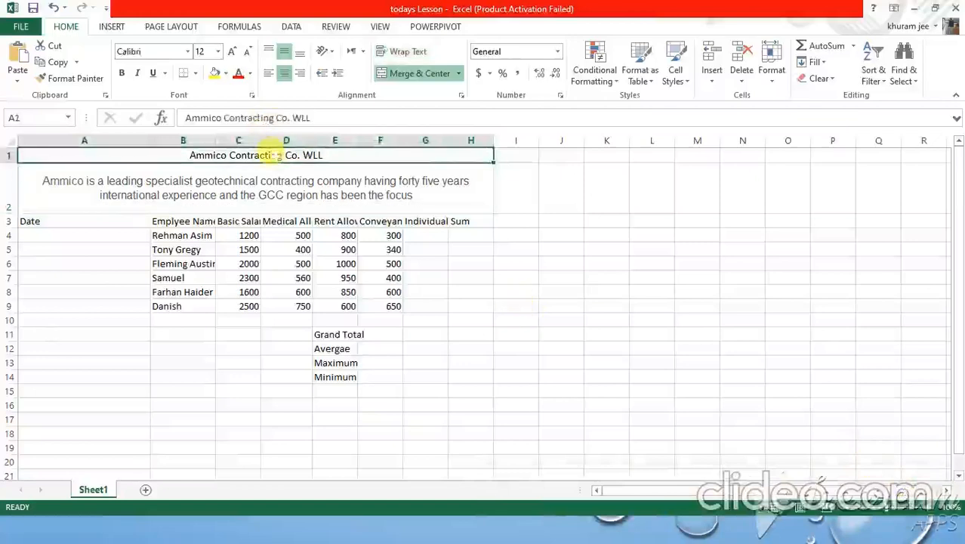
pyautogui.click(217, 51)
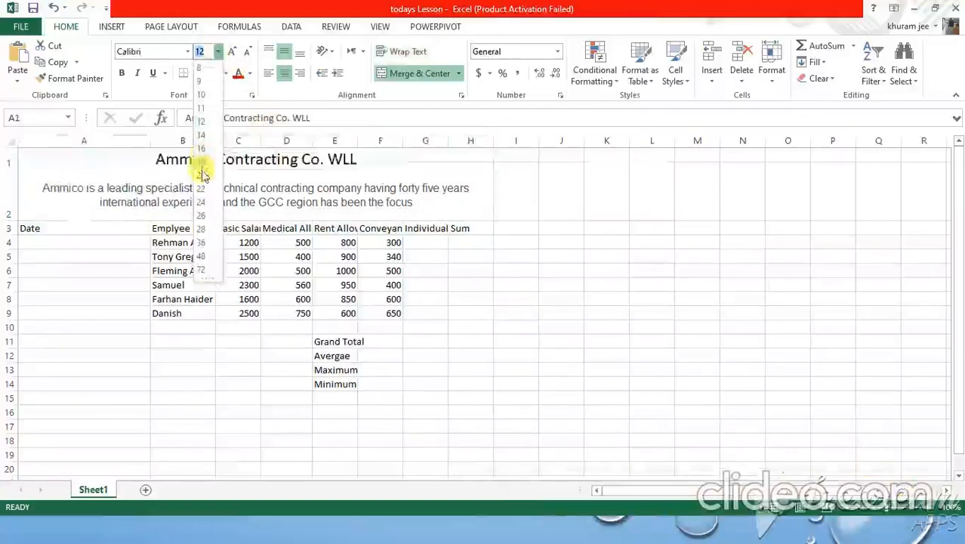
pyautogui.click(201, 202)
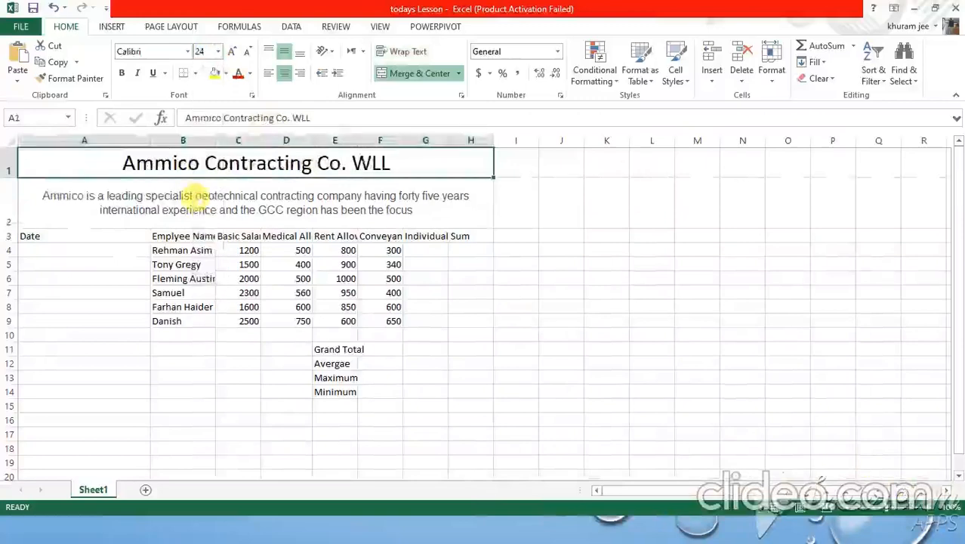
pyautogui.hotkey('ctrl', 'b')
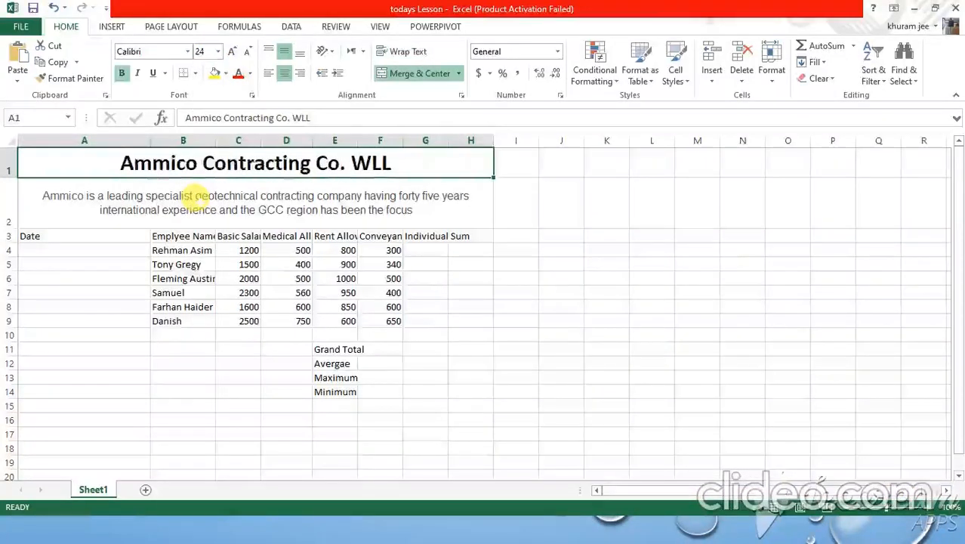
# Step: Format the company description in row 2 as bold at font size 12
pyautogui.click(190, 194)
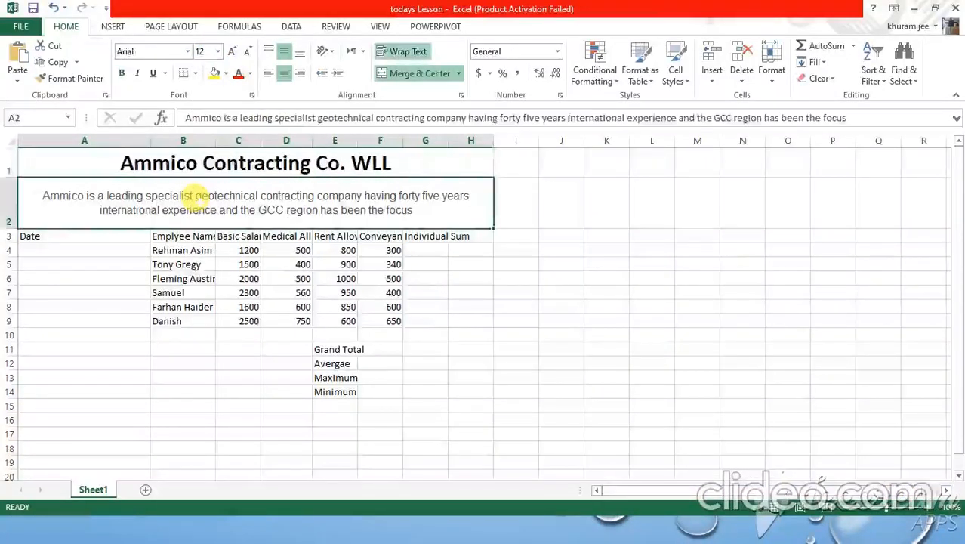
pyautogui.click(218, 51)
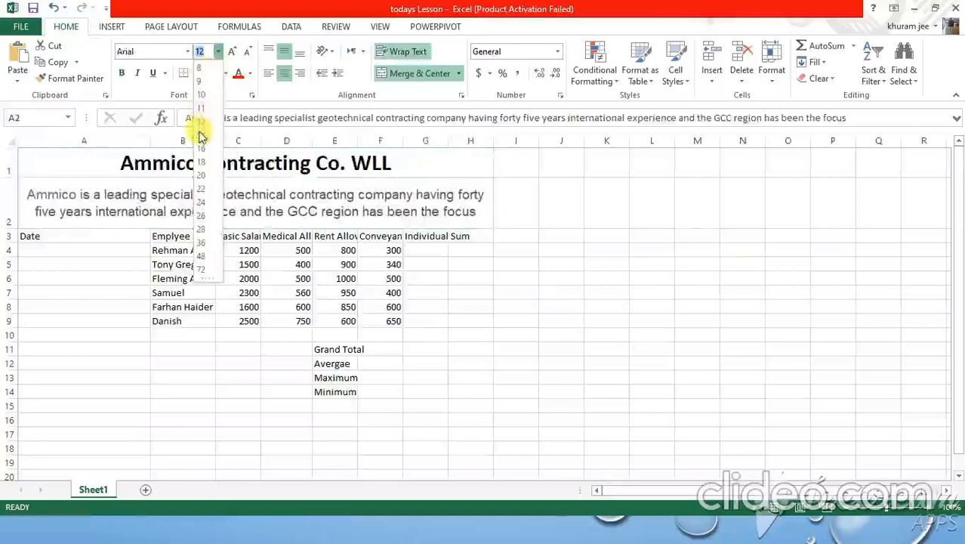
pyautogui.click(198, 122)
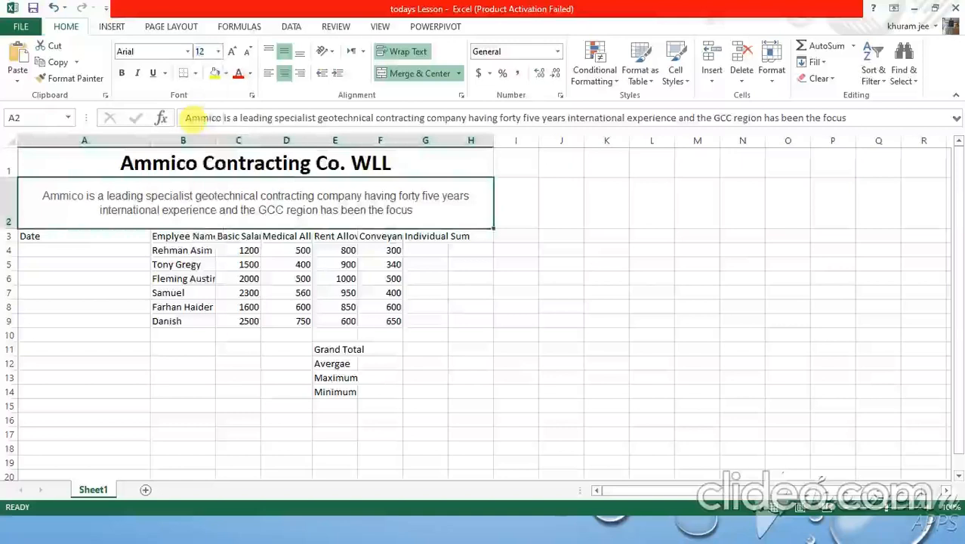
pyautogui.hotkey('ctrl', 'b')
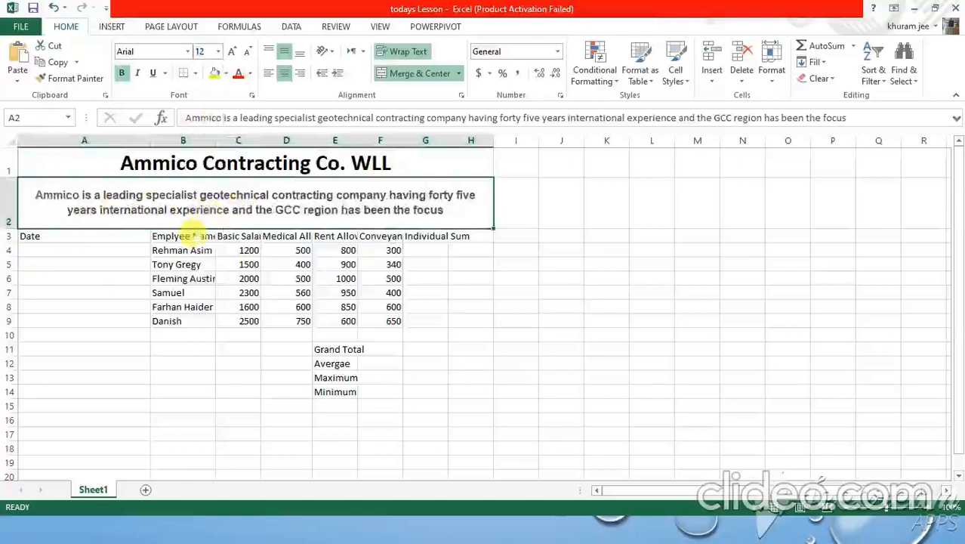
# Step: Wrap the text in header cells B3:H3 and center it both horizontally and vertically
pyautogui.click(193, 233)
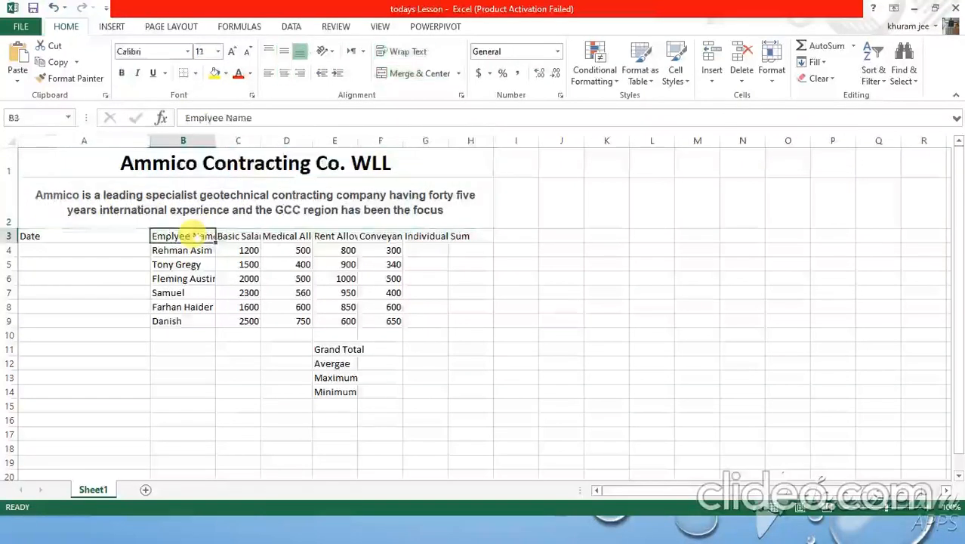
pyautogui.hotkey('shift', 'Right')
pyautogui.hotkey('shift', 'Right')
pyautogui.hotkey('shift', 'Right')
pyautogui.hotkey('shift', 'Right')
pyautogui.hotkey('shift', 'Right')
pyautogui.hotkey('shift', 'Right')
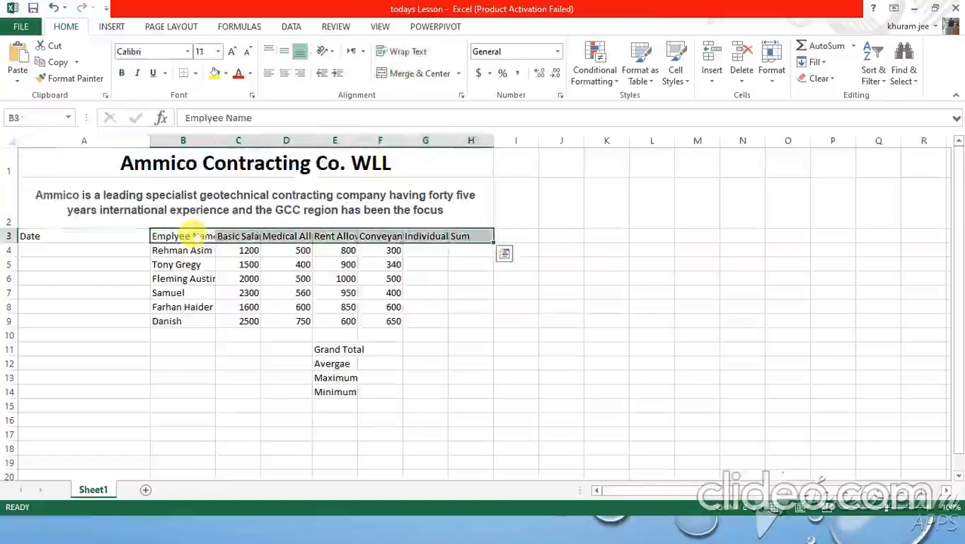
pyautogui.click(416, 52)
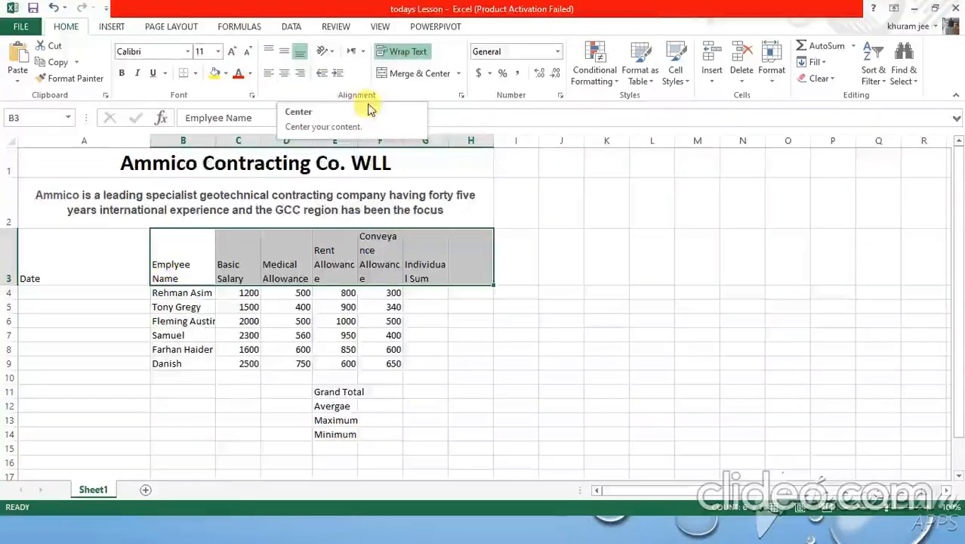
pyautogui.click(282, 79)
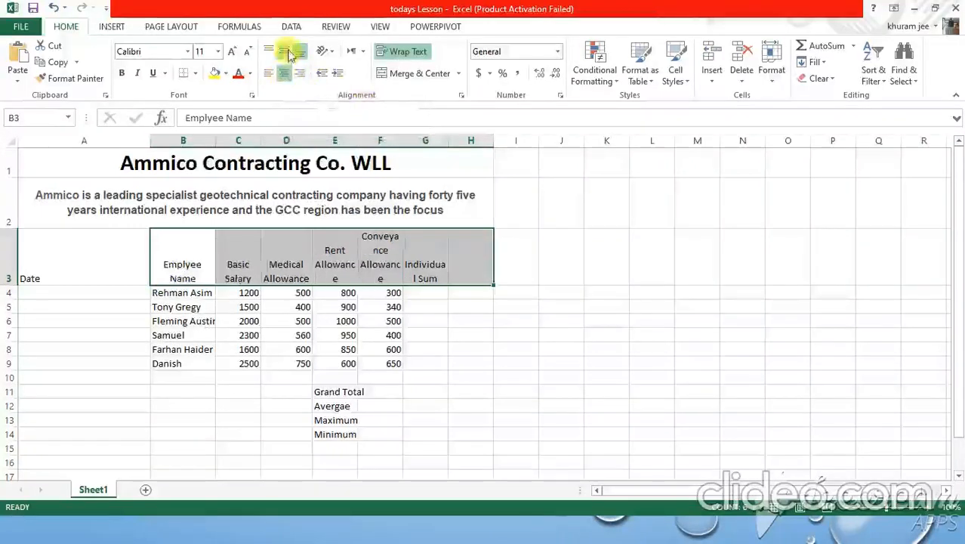
pyautogui.click(285, 50)
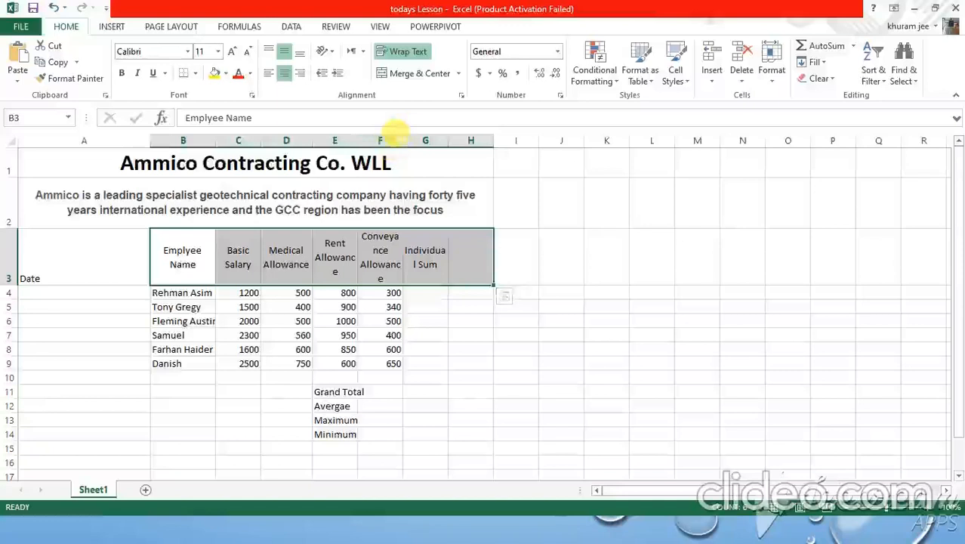
# Step: Widen columns F, E and G so the words in the allowance and Individual Sum headers no longer break
pyautogui.moveTo(402, 135); pyautogui.dragTo(409, 133)
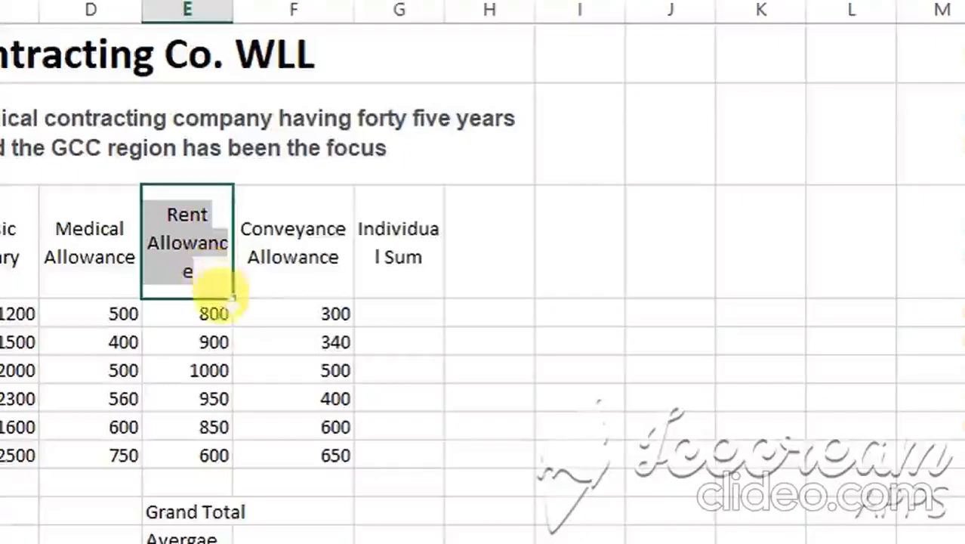
pyautogui.click(354, 288)
pyautogui.click(153, 252)
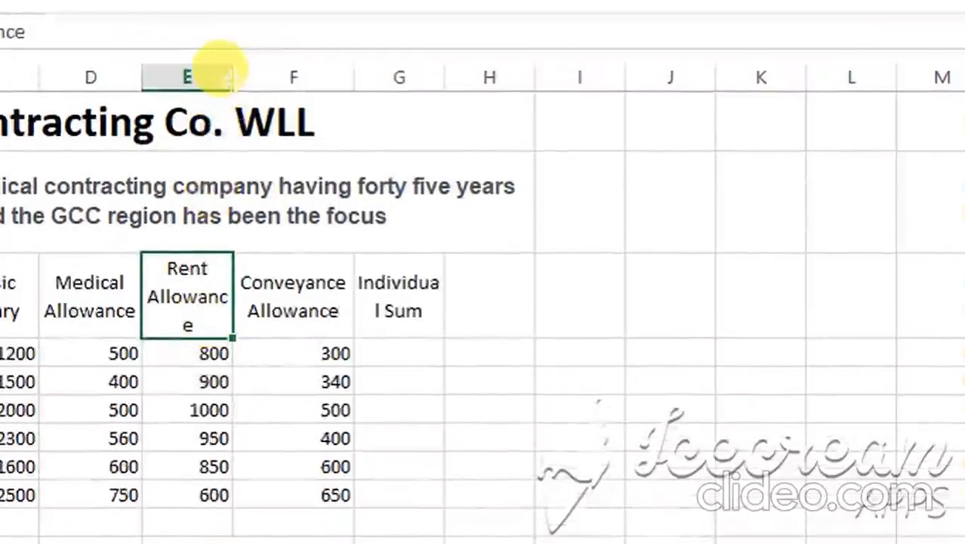
pyautogui.moveTo(228, 76)
pyautogui.mouseDown()
pyautogui.moveTo(240, 77)
pyautogui.moveTo(233, 68)
pyautogui.mouseUp()
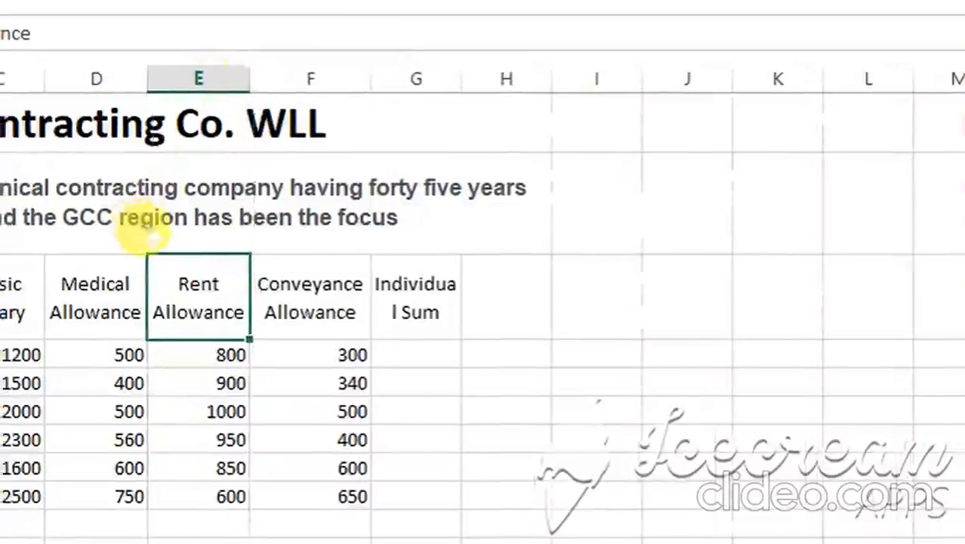
pyautogui.click(394, 289)
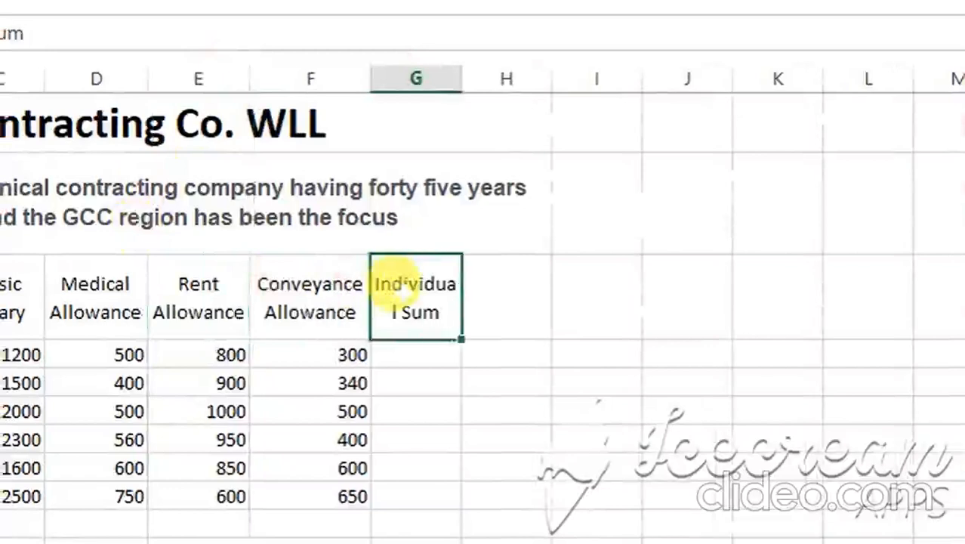
pyautogui.moveTo(462, 77); pyautogui.dragTo(472, 77)
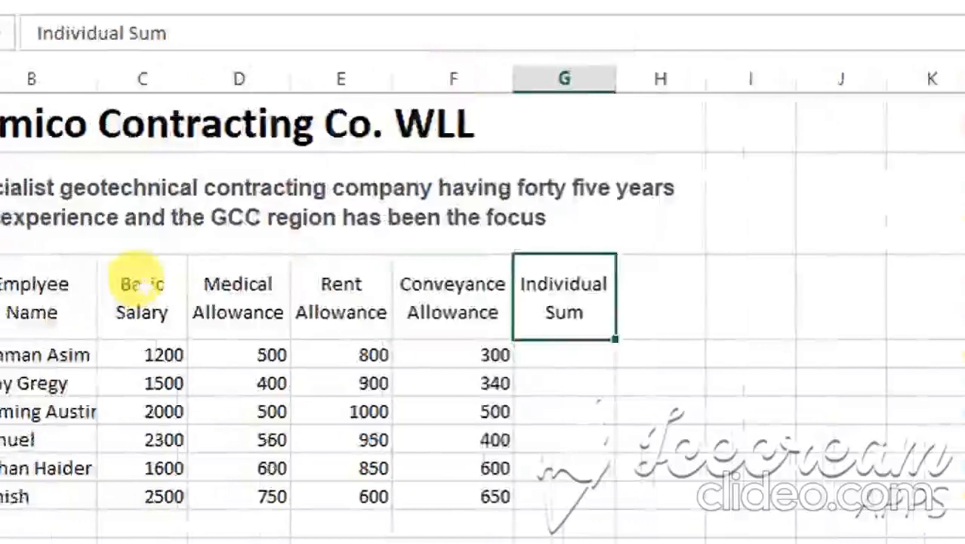
# Step: Try fitting the width of column A to its Date header
pyautogui.click(136, 304)
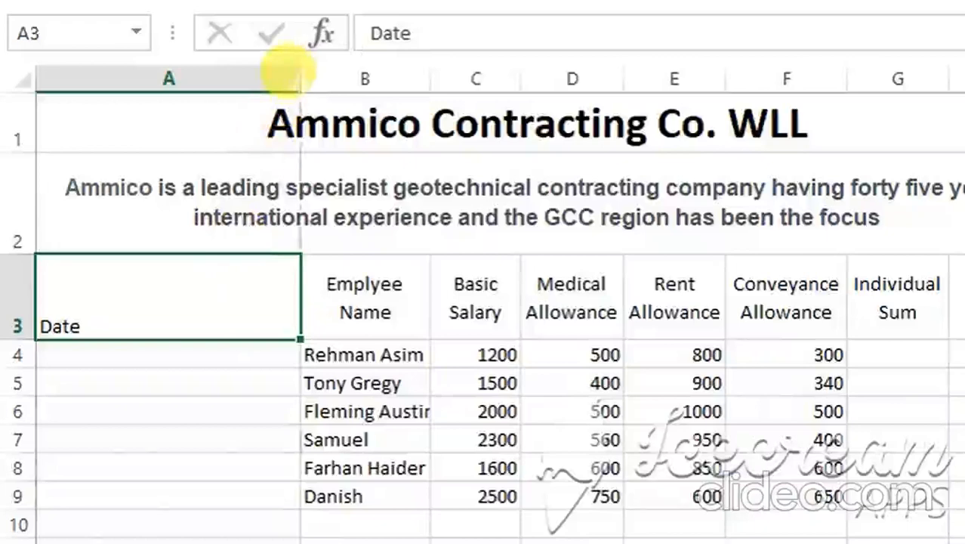
pyautogui.doubleClick(299, 77)
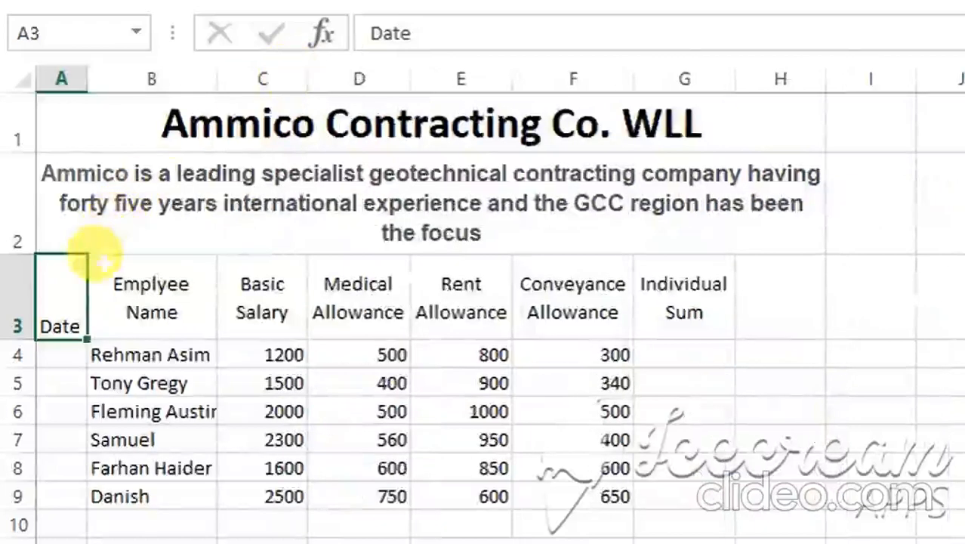
pyautogui.doubleClick(61, 281)
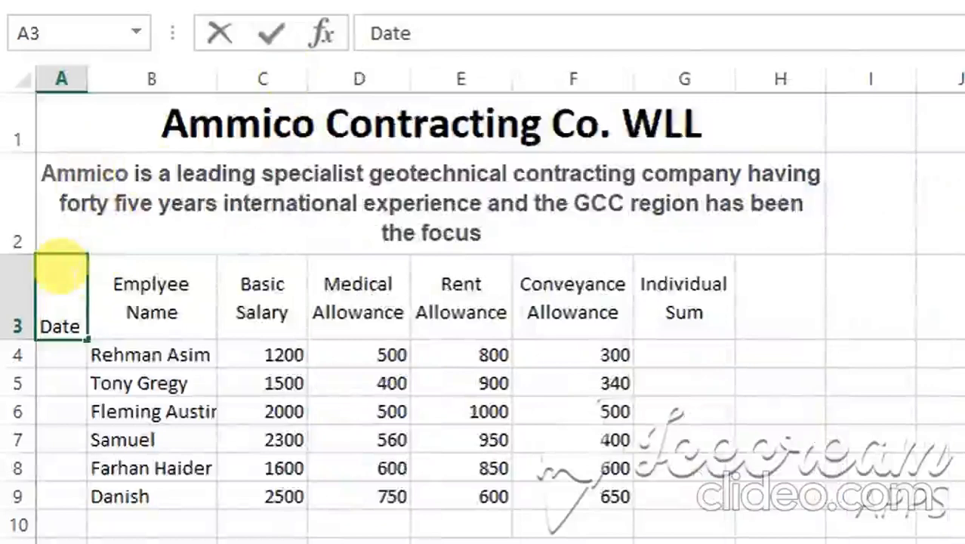
pyautogui.press('Return')
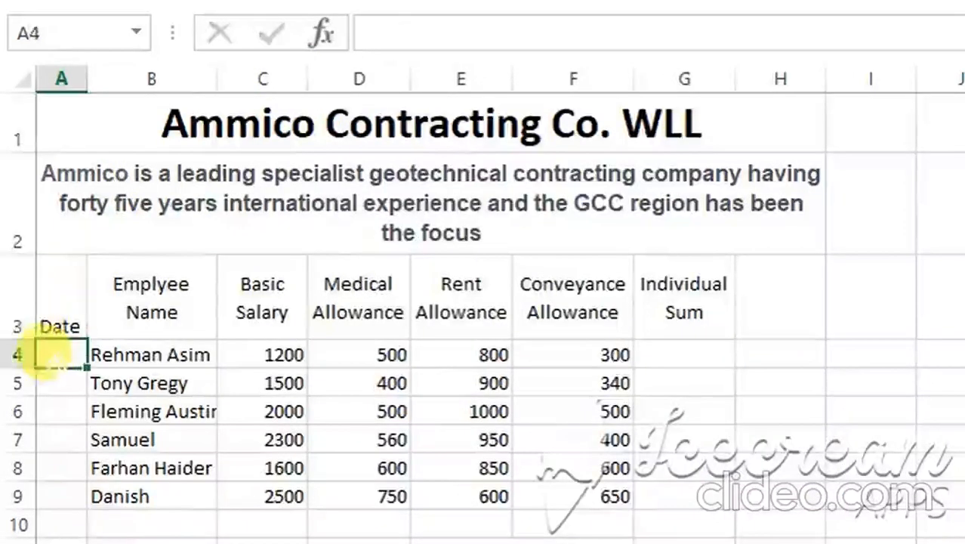
pyautogui.press('Up')
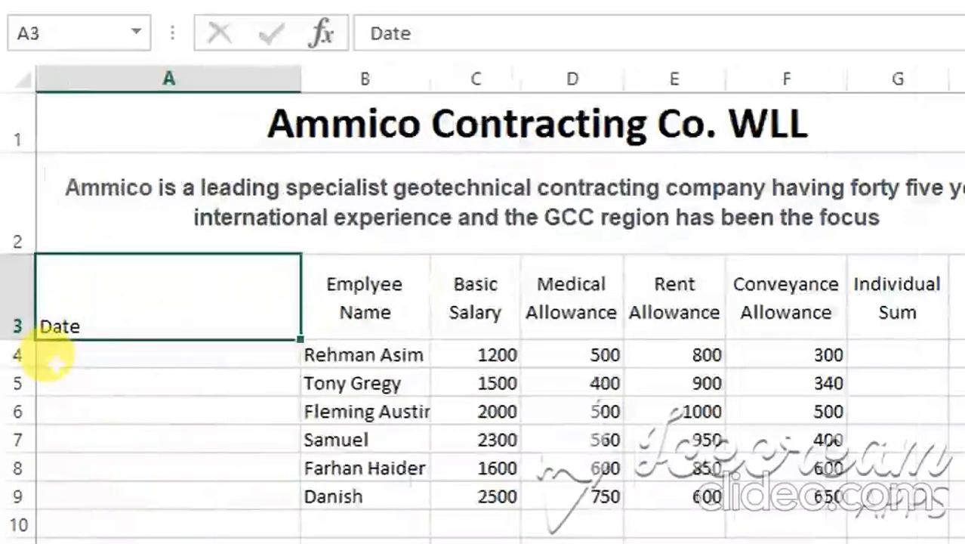
# Step: Reduce column A to a moderate width and center the Date header in A3 horizontally and vertically
pyautogui.doubleClick(299, 78)
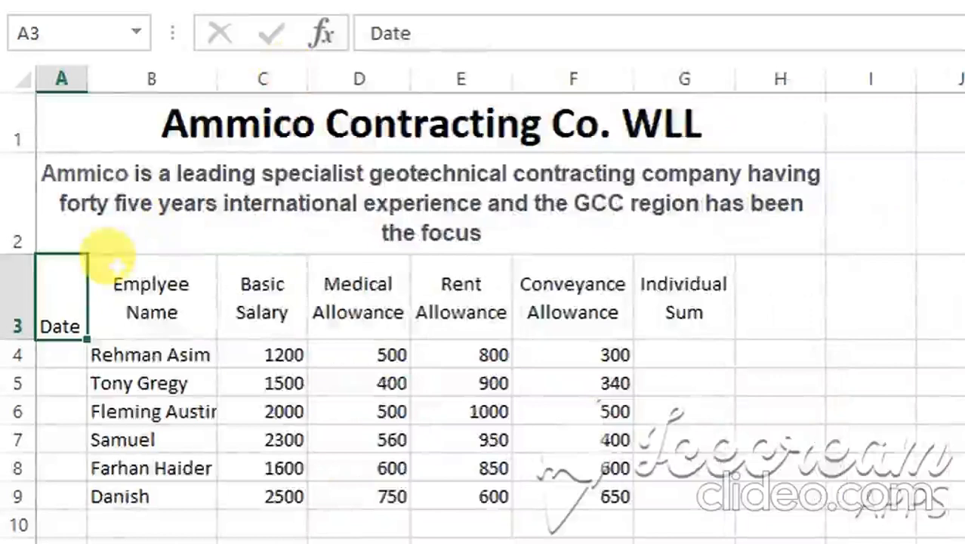
pyautogui.moveTo(88, 75); pyautogui.dragTo(169, 76)
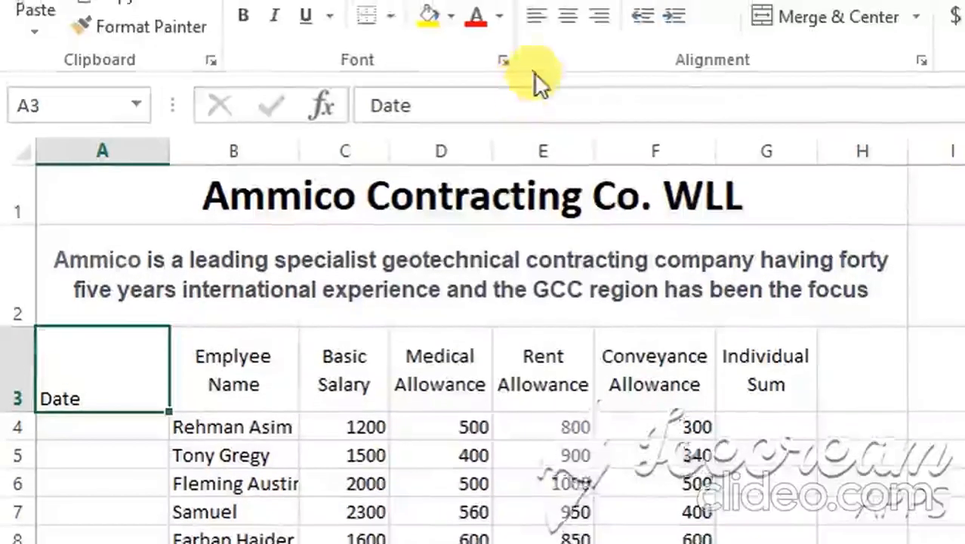
pyautogui.click(568, 16)
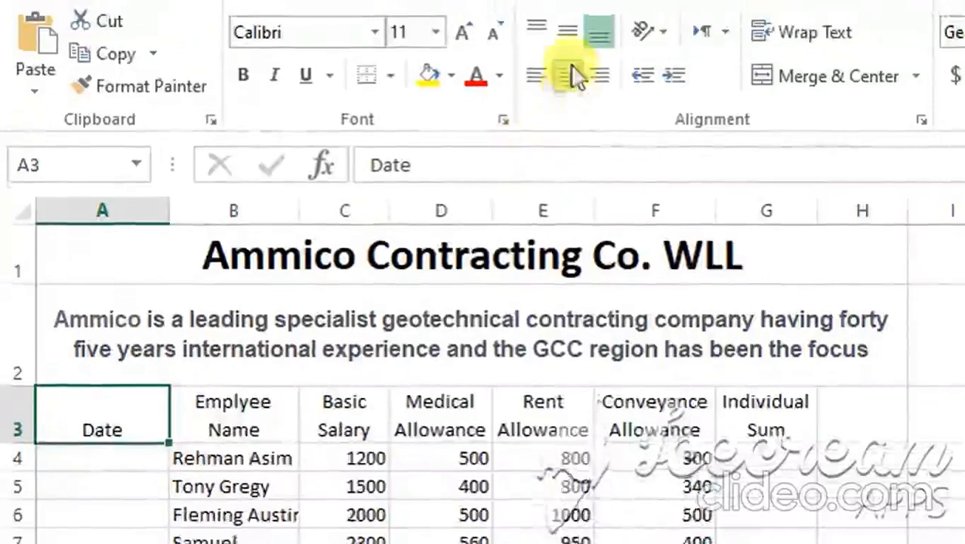
pyautogui.click(568, 31)
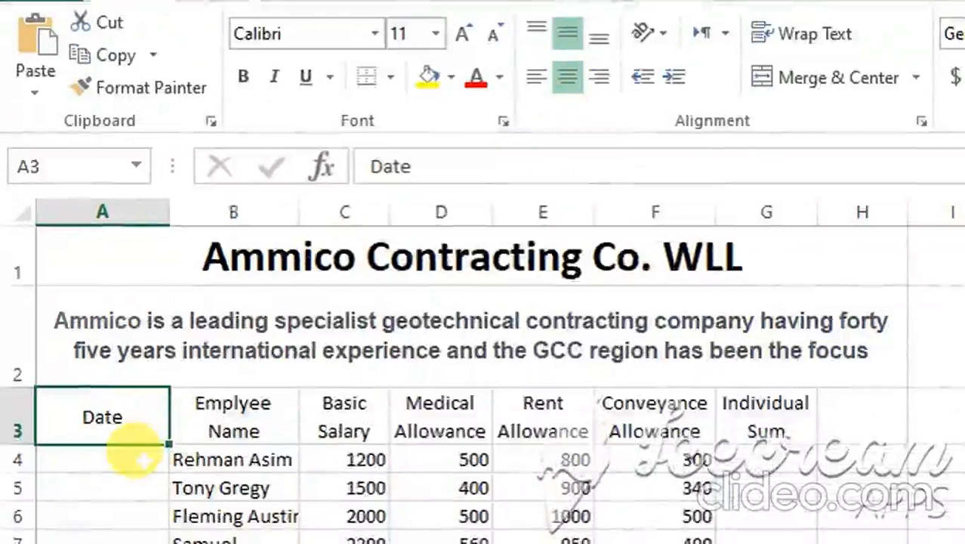
# Step: Enter the date 5-7-2019 in cell A4, the first row under the Date header
pyautogui.click(142, 456)
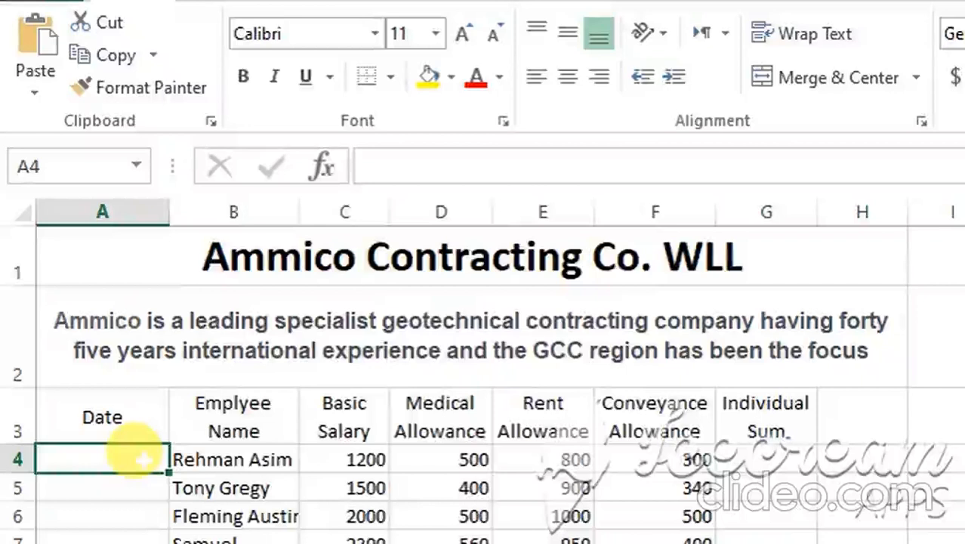
pyautogui.write('5-')
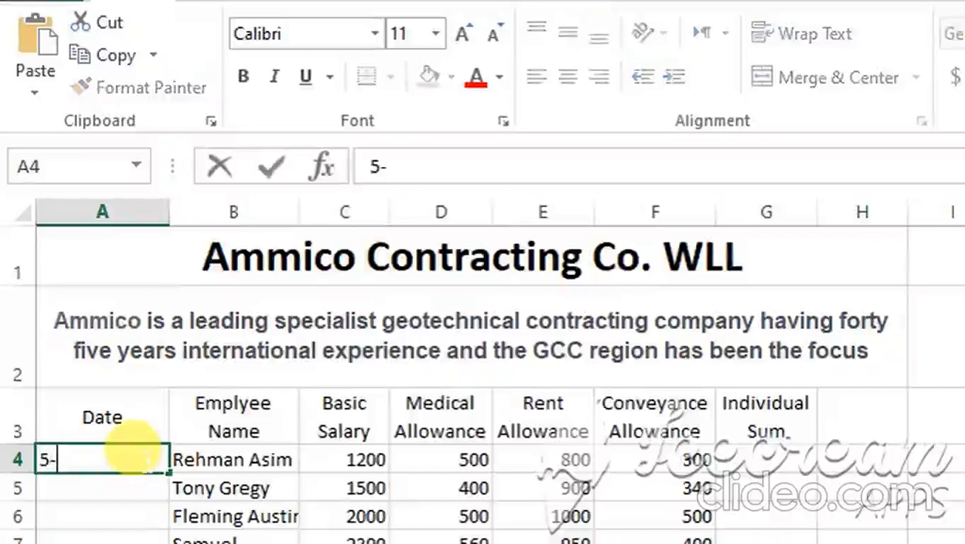
pyautogui.write('78')
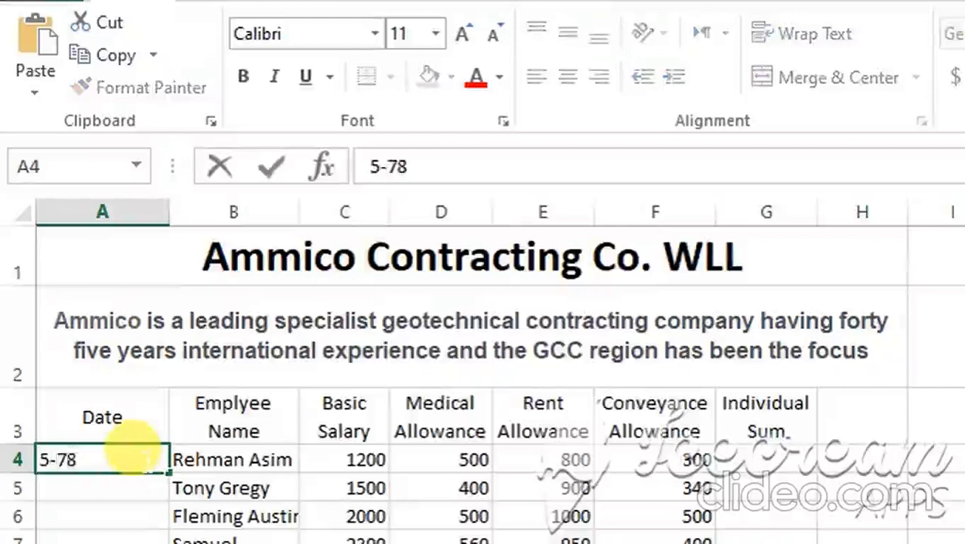
pyautogui.press('BackSpace')
pyautogui.write('-')
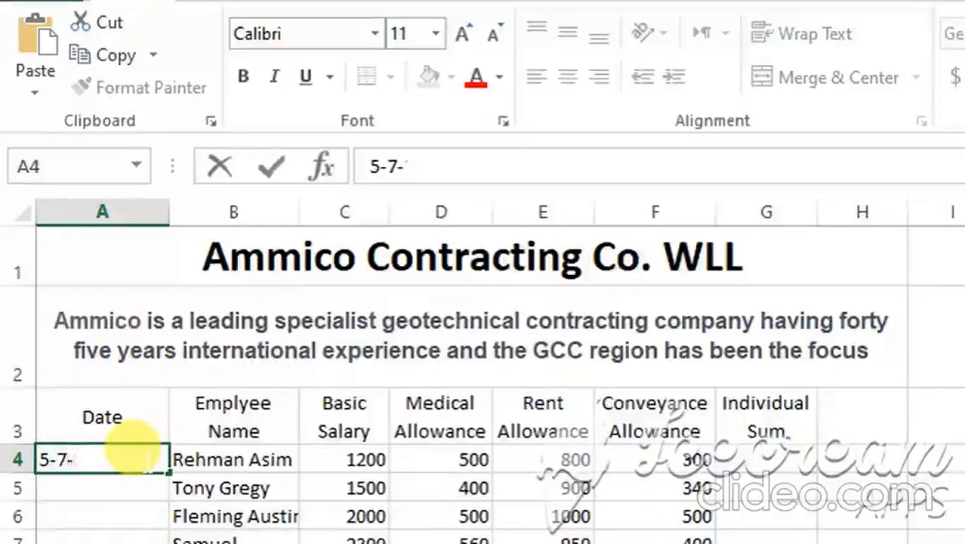
pyautogui.write('2019')
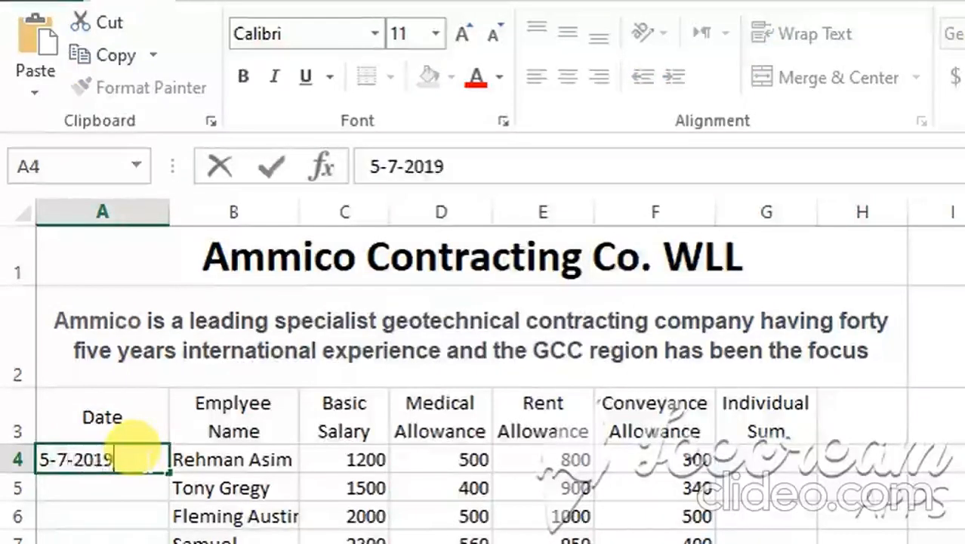
pyautogui.press('Return')
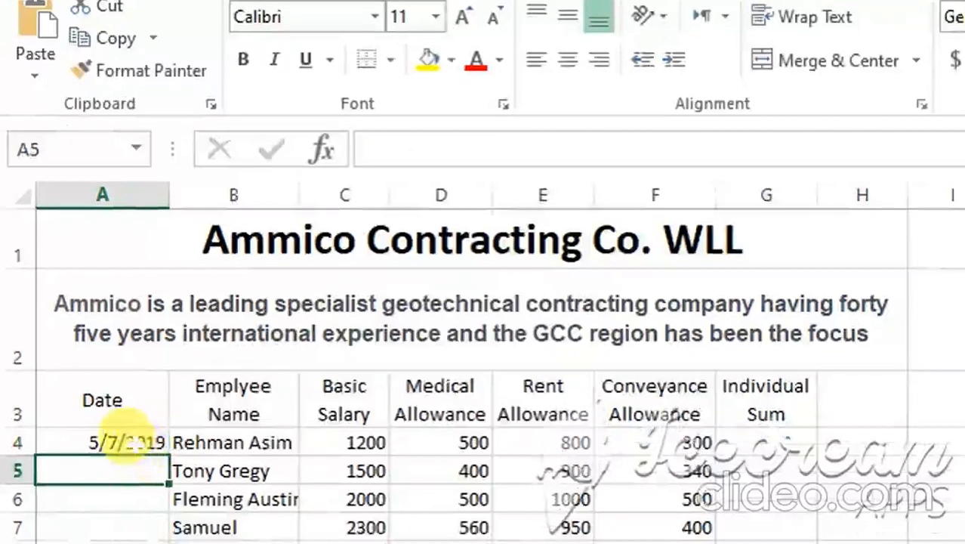
pyautogui.click(128, 456)
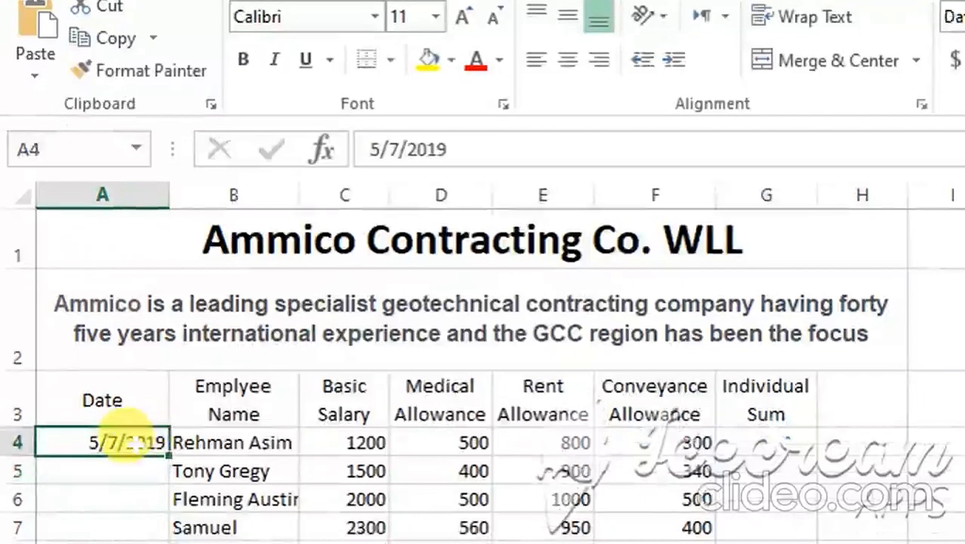
pyautogui.doubleClick(129, 442)
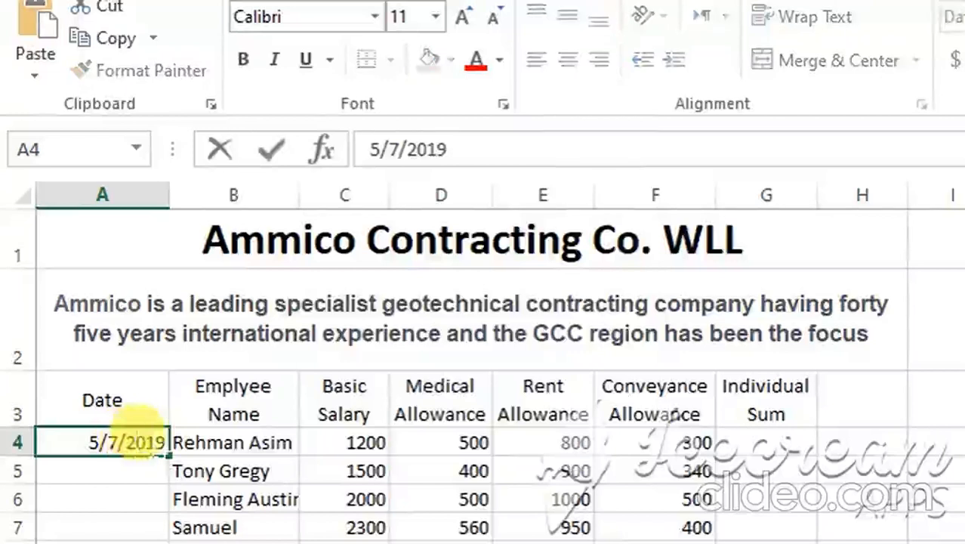
pyautogui.press('Return')
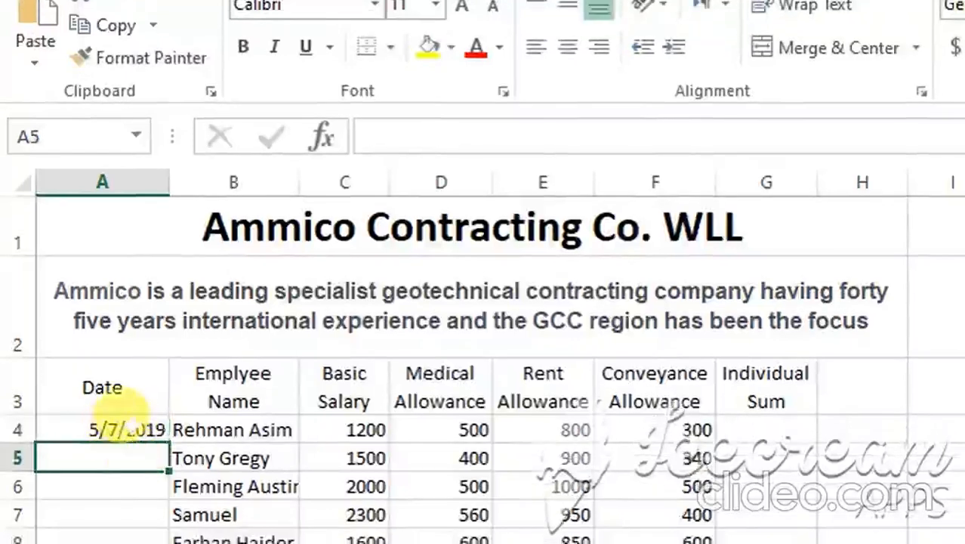
# Step: Format the date in cell A4 with the Date type 14-Mar-12
pyautogui.click(129, 417)
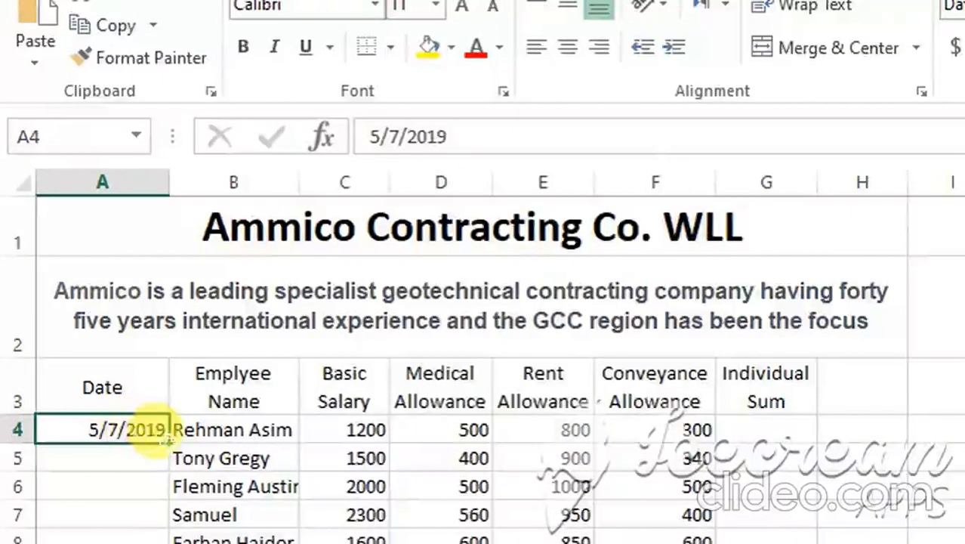
pyautogui.rightClick(120, 432)
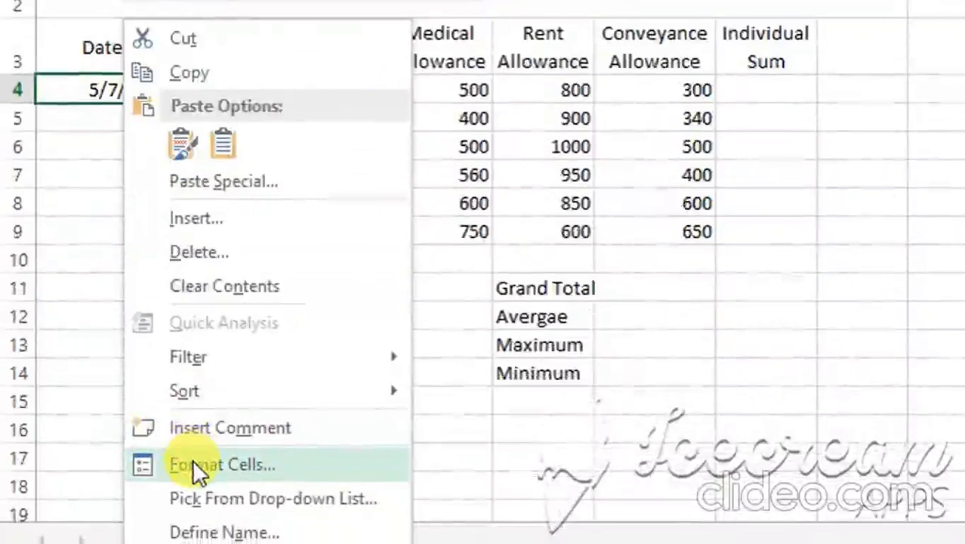
pyautogui.click(193, 459)
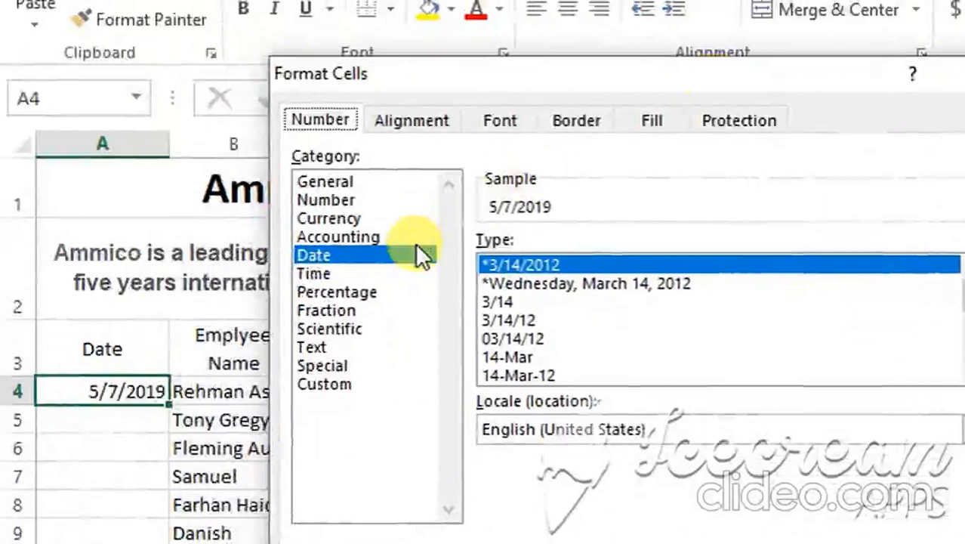
pyautogui.click(559, 284)
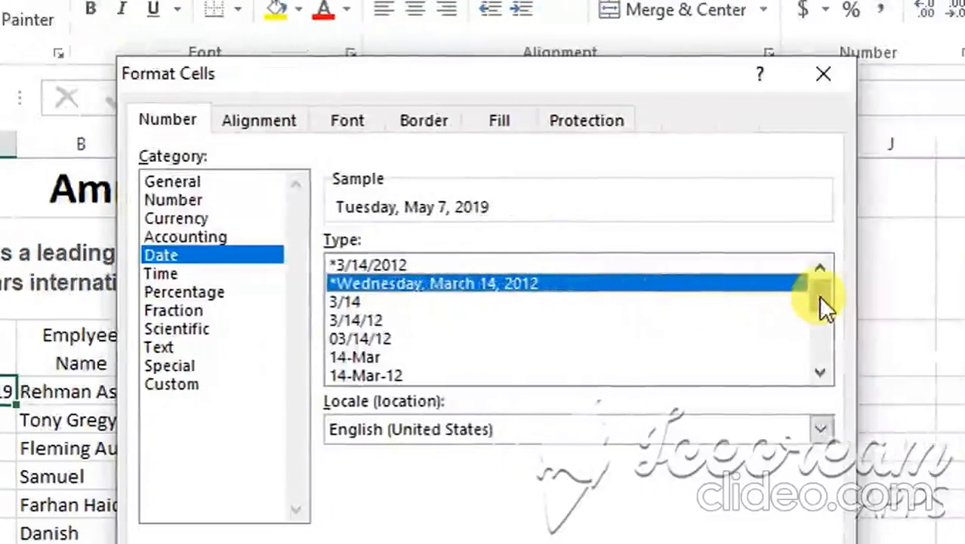
pyautogui.moveTo(818, 295); pyautogui.dragTo(820, 315)
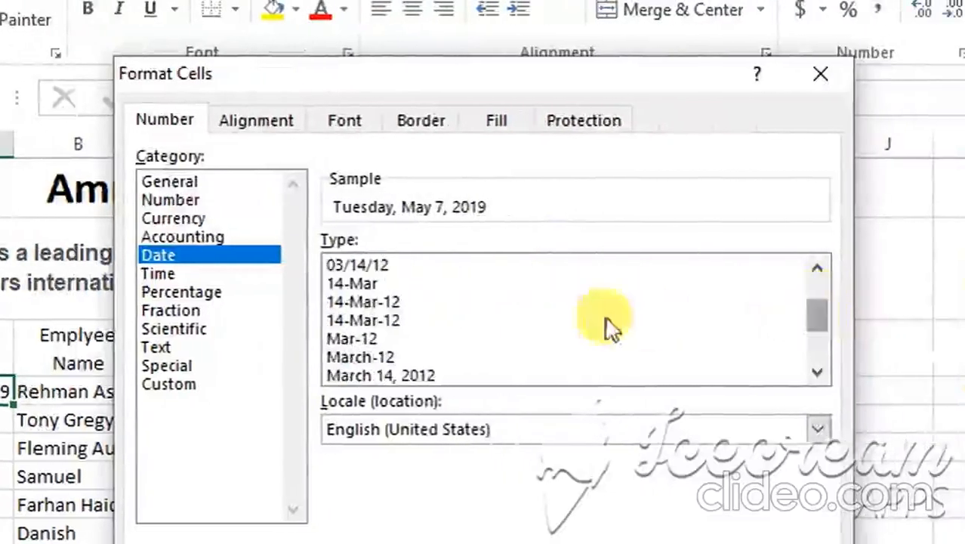
pyautogui.click(386, 302)
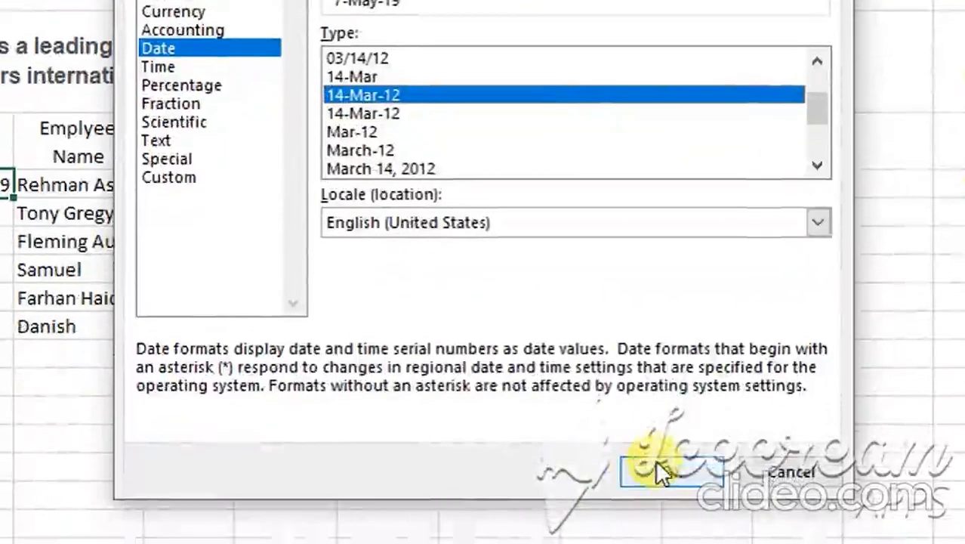
pyautogui.click(655, 470)
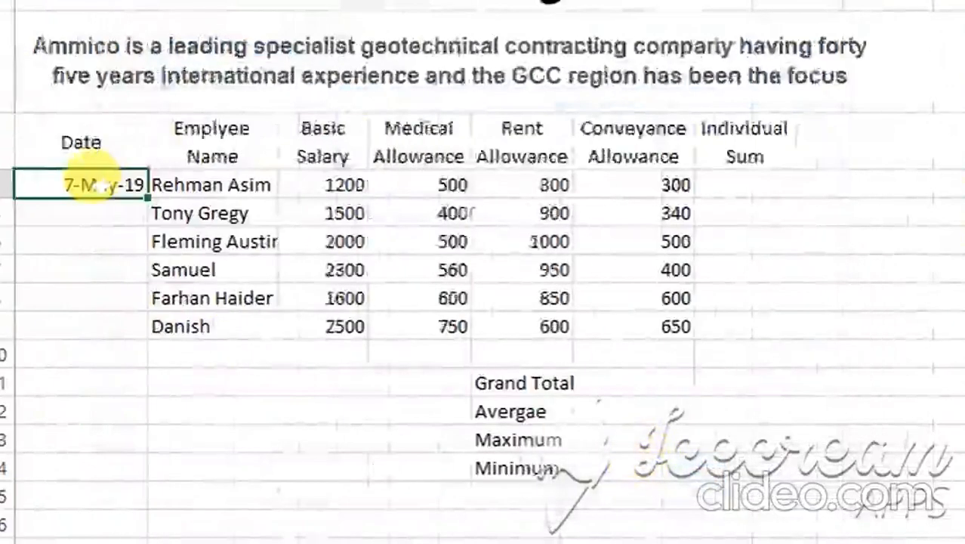
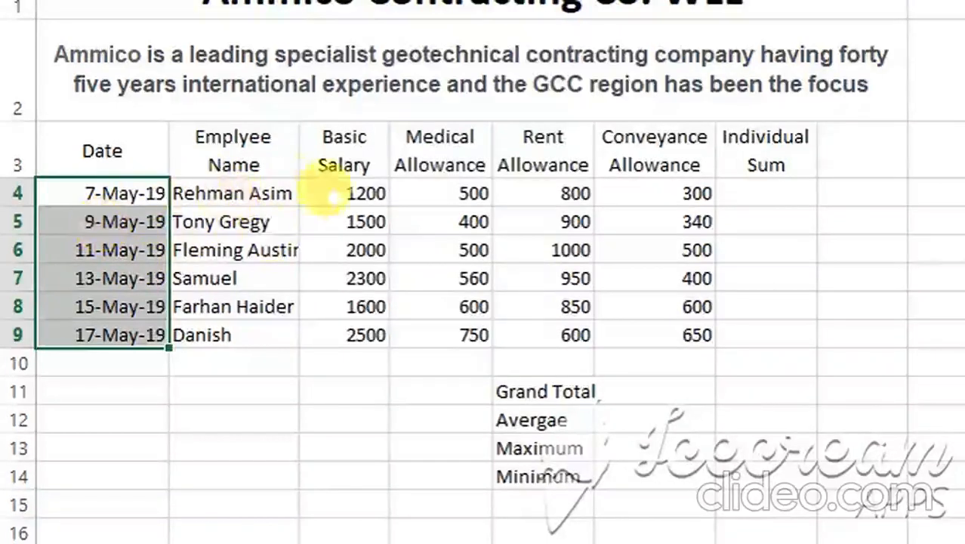
pyautogui.click(269, 194)
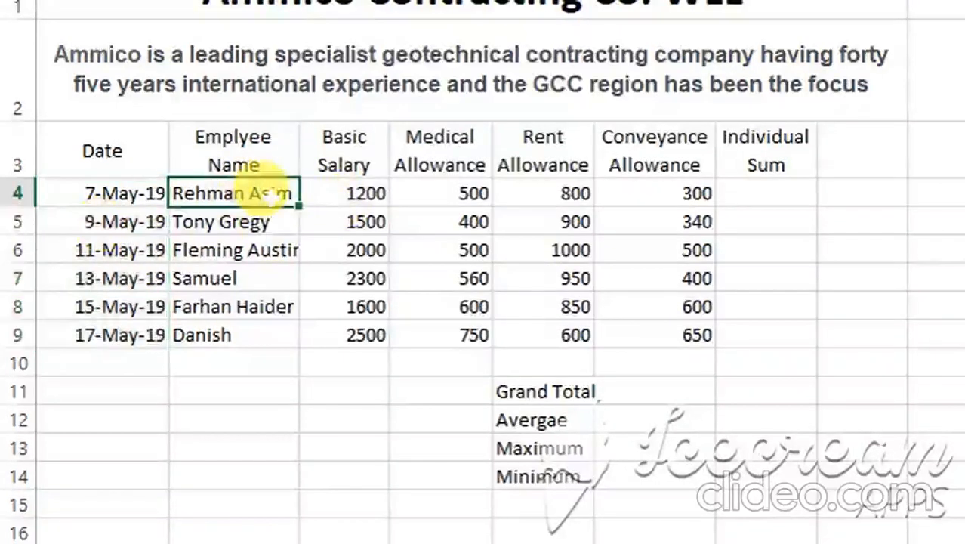
pyautogui.moveTo(269, 194); pyautogui.dragTo(260, 352)
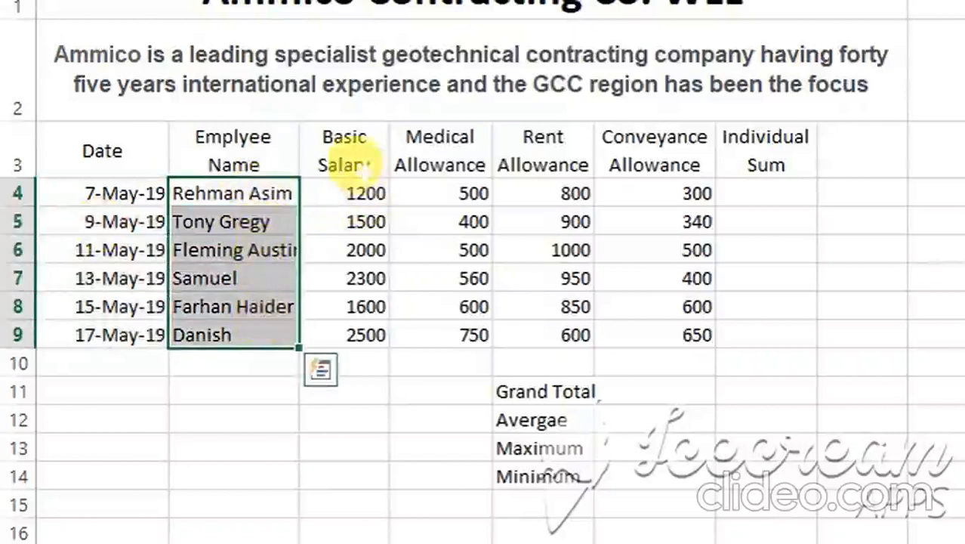
# Step: Format the salary and allowance amounts in C4:F9 as Currency with the $ symbol and 0 decimal places
pyautogui.click(345, 160)
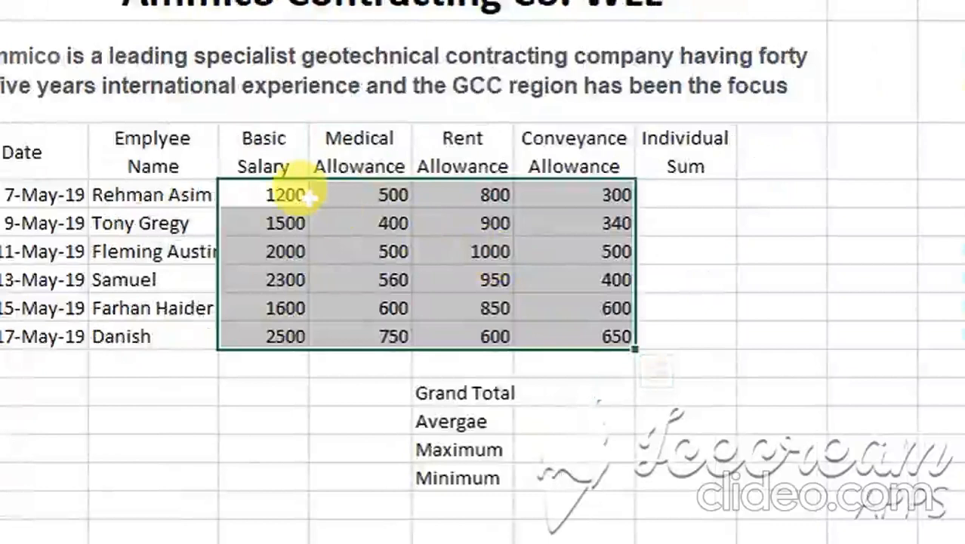
pyautogui.rightClick(429, 260)
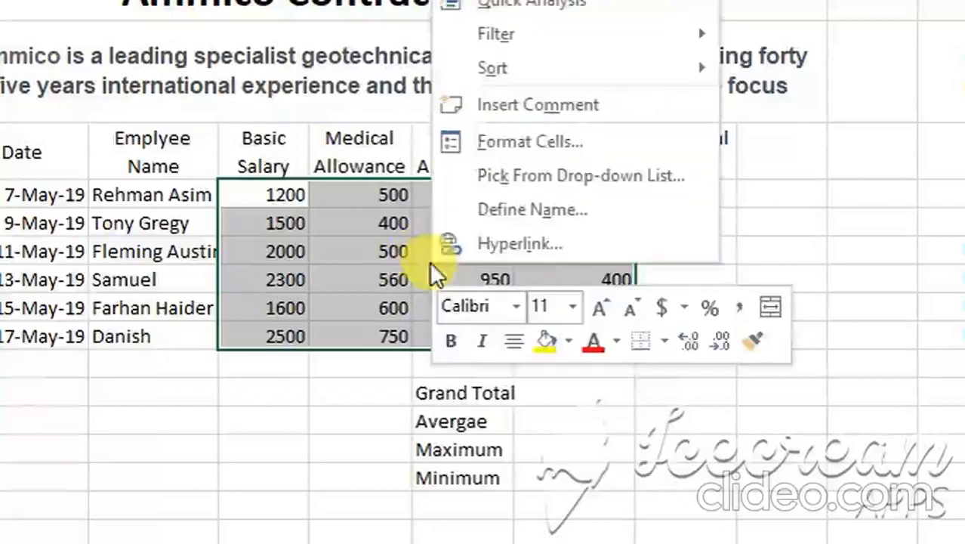
pyautogui.click(533, 143)
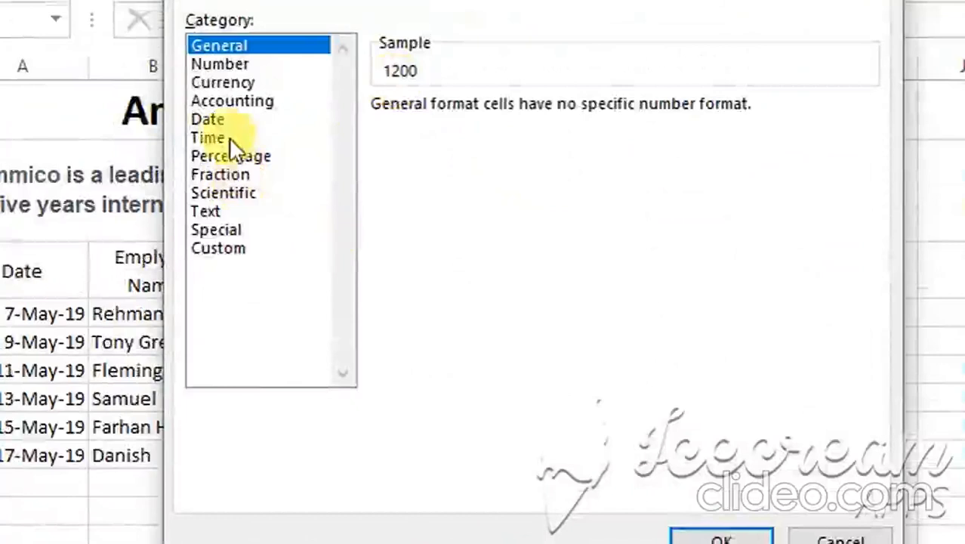
pyautogui.click(222, 77)
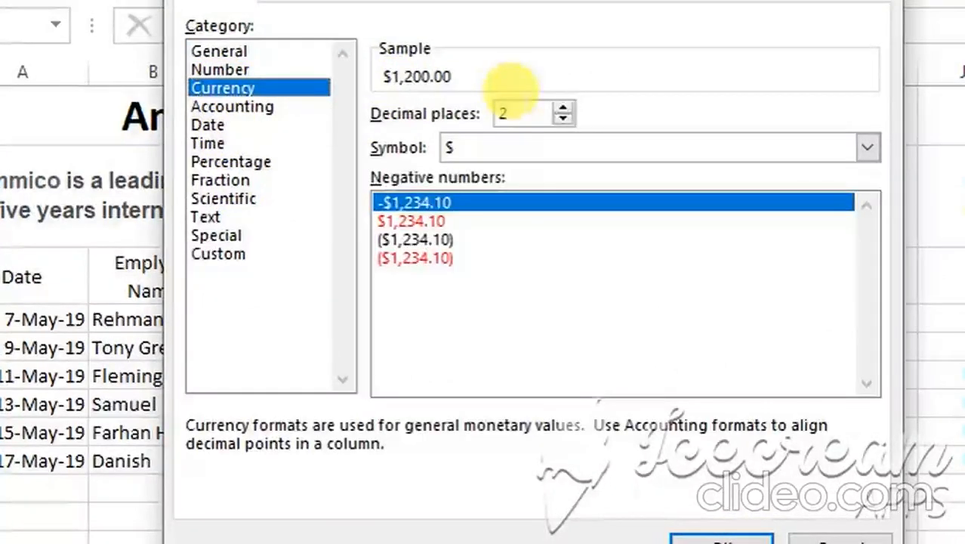
pyautogui.click(562, 118)
pyautogui.click(562, 119)
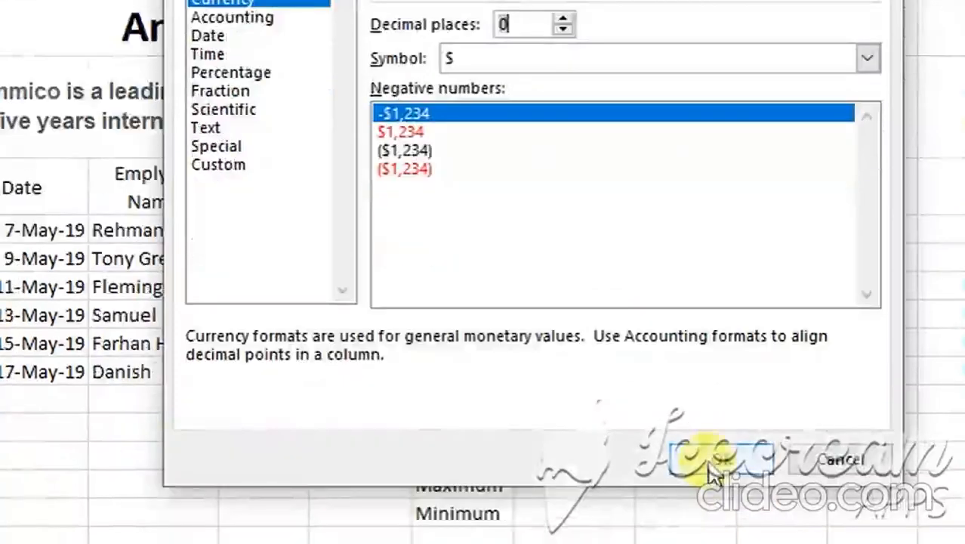
pyautogui.click(710, 464)
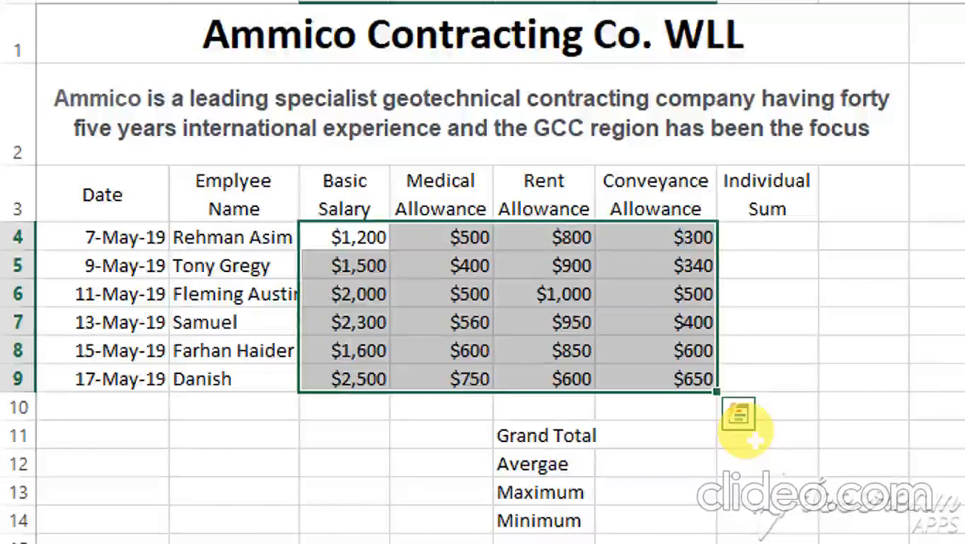
pyautogui.click(744, 459)
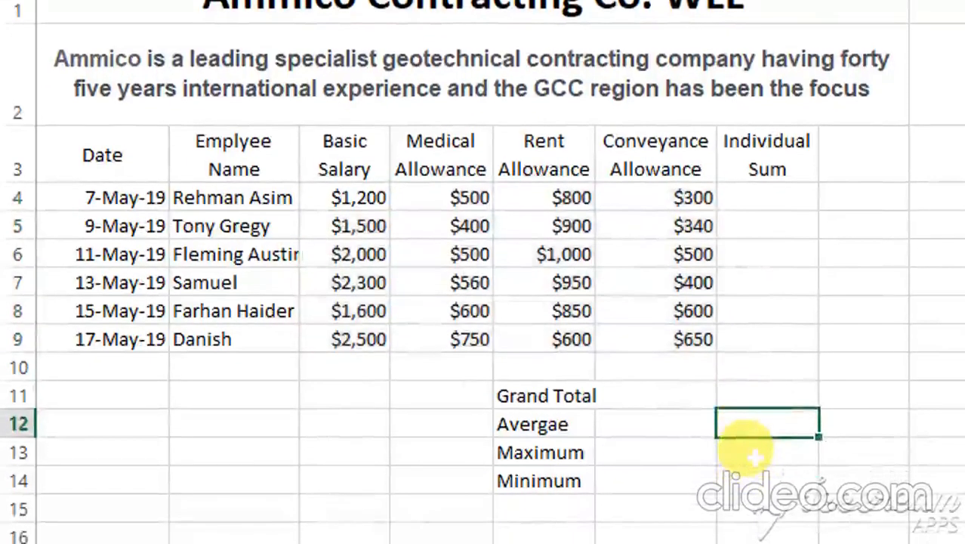
# Step: Enter a SUM formula over G4:G9 in cell G11 for the Grand Total
pyautogui.click(756, 456)
pyautogui.click(756, 459)
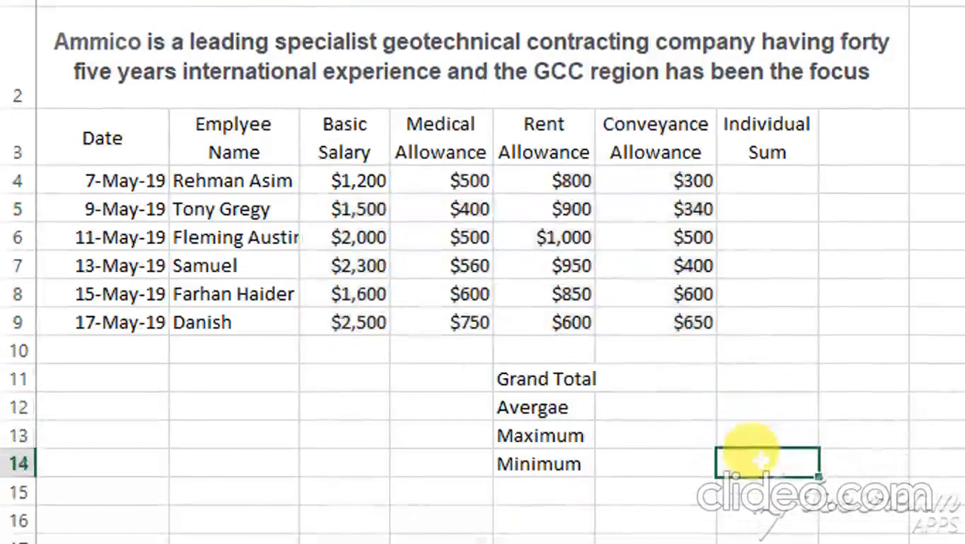
pyautogui.click(745, 378)
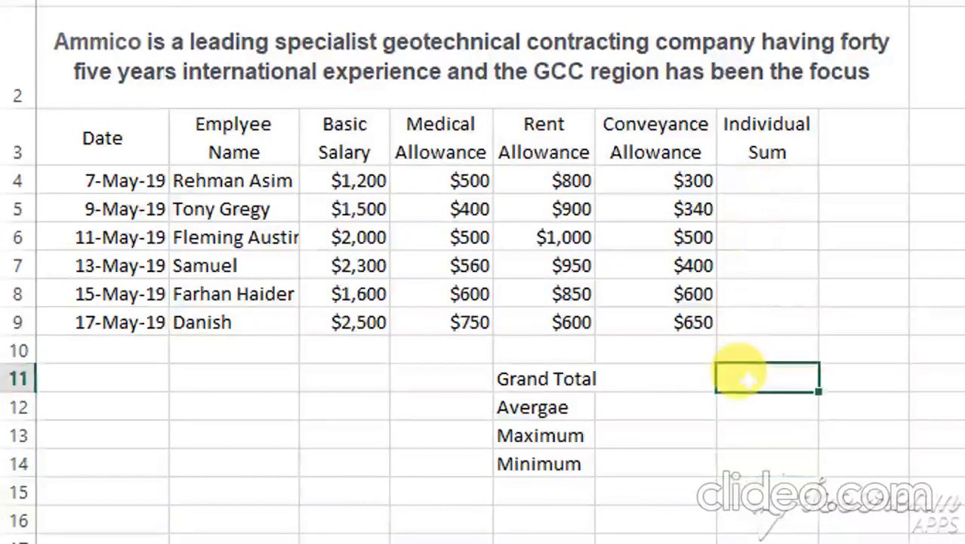
pyautogui.write('=sum')
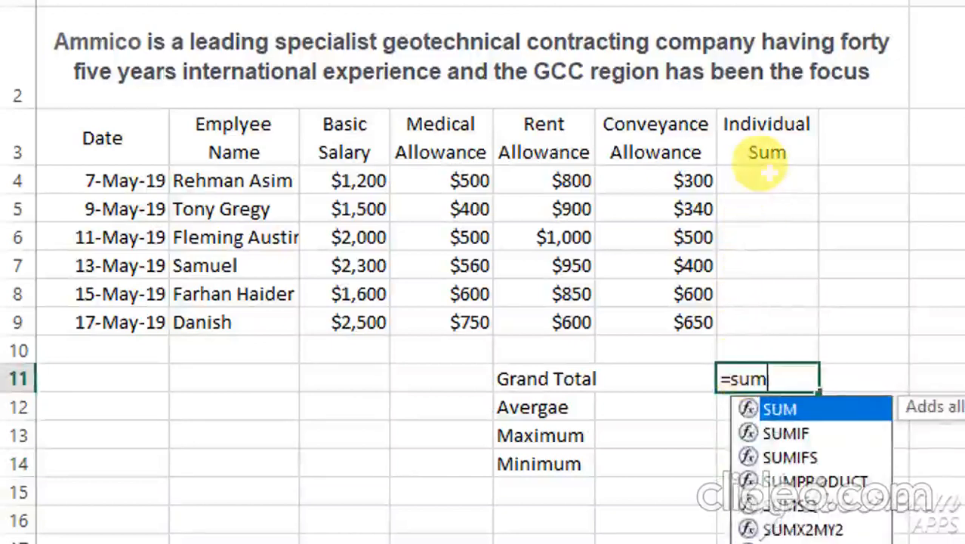
pyautogui.moveTo(769, 174); pyautogui.dragTo(771, 291)
pyautogui.doubleClick(784, 369)
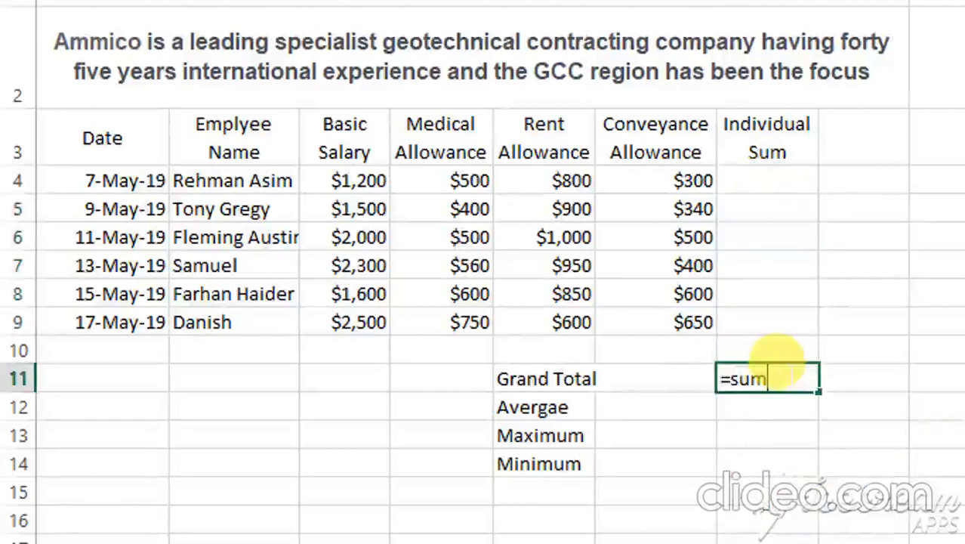
pyautogui.write('(')
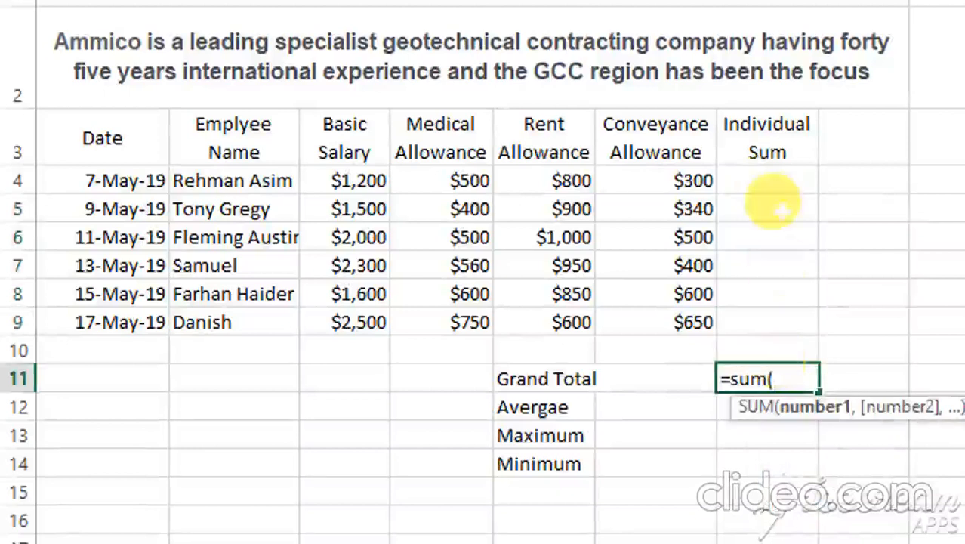
pyautogui.click(768, 181)
pyautogui.moveTo(767, 181); pyautogui.dragTo(784, 316)
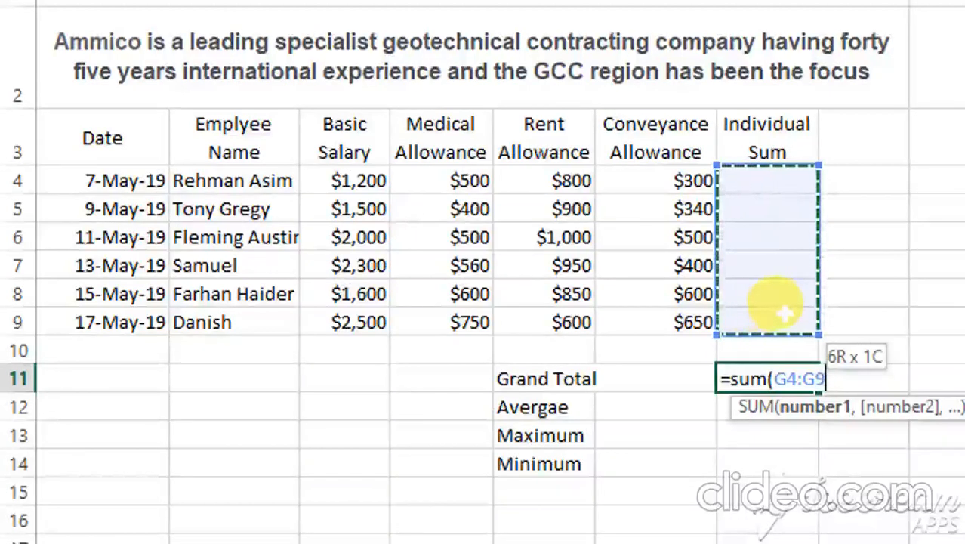
pyautogui.press('Return')
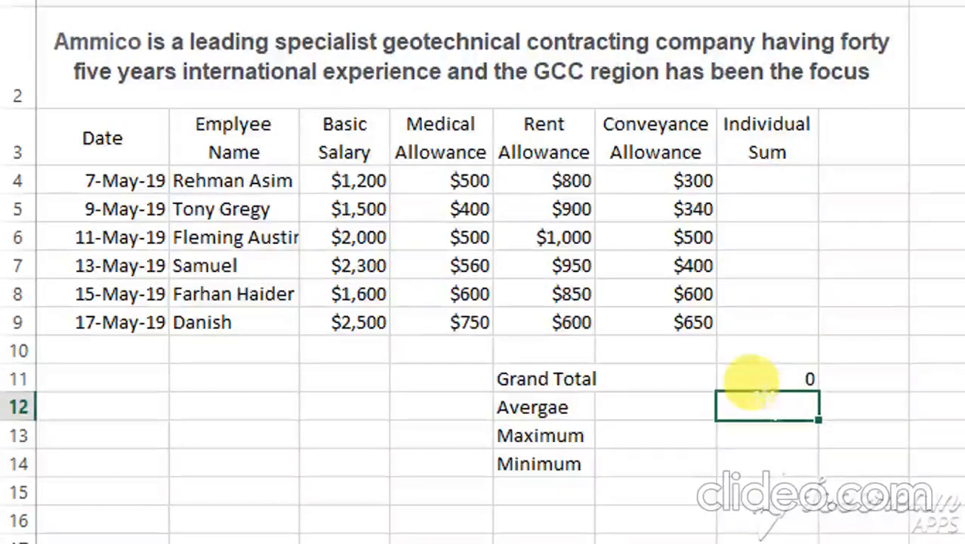
# Step: Enter an AVERAGE formula in cell G12 that divides the Grand Total in G11 by 6
pyautogui.write('=')
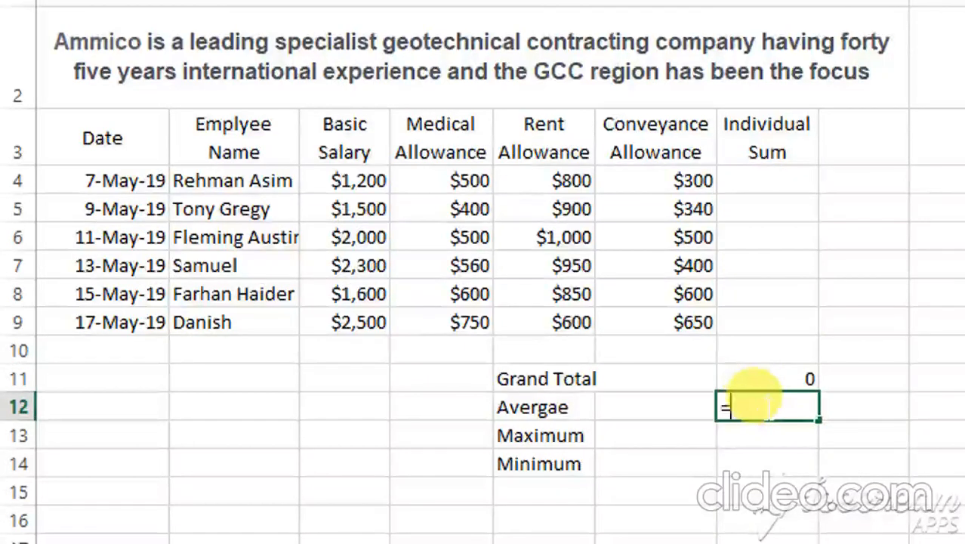
pyautogui.write('a')
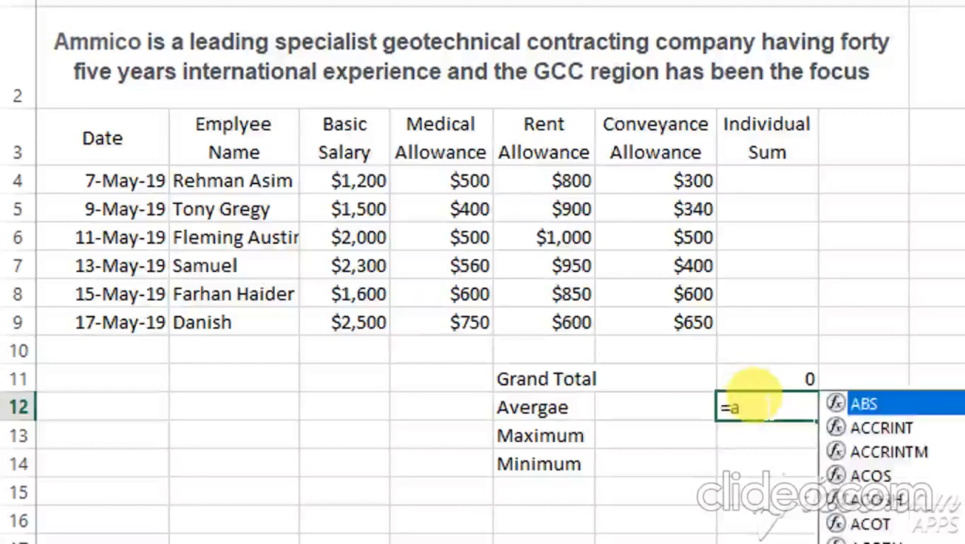
pyautogui.write('ver')
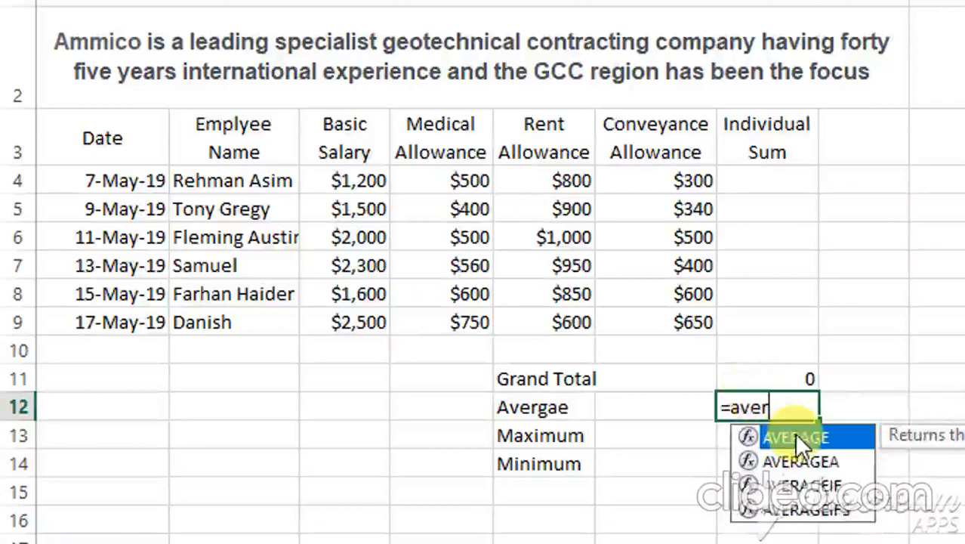
pyautogui.doubleClick(794, 436)
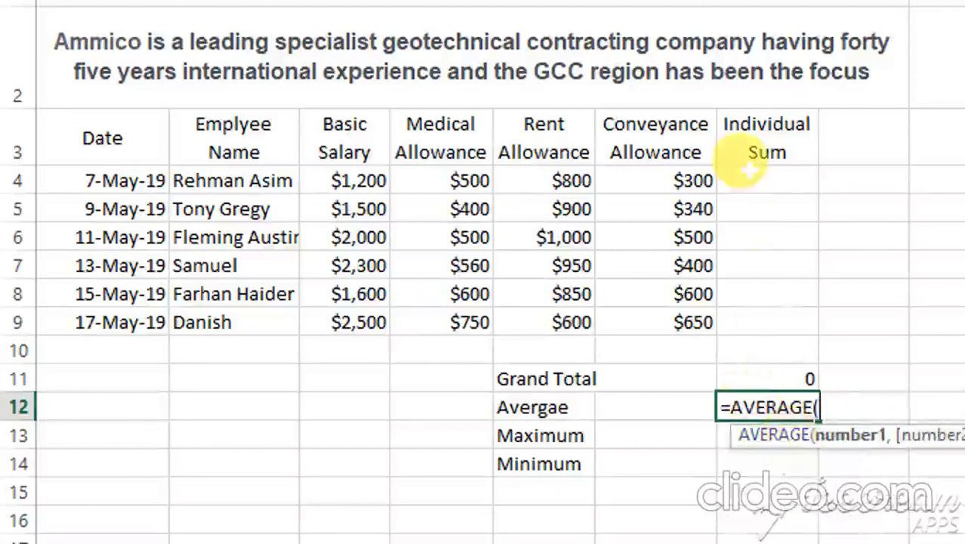
pyautogui.click(778, 375)
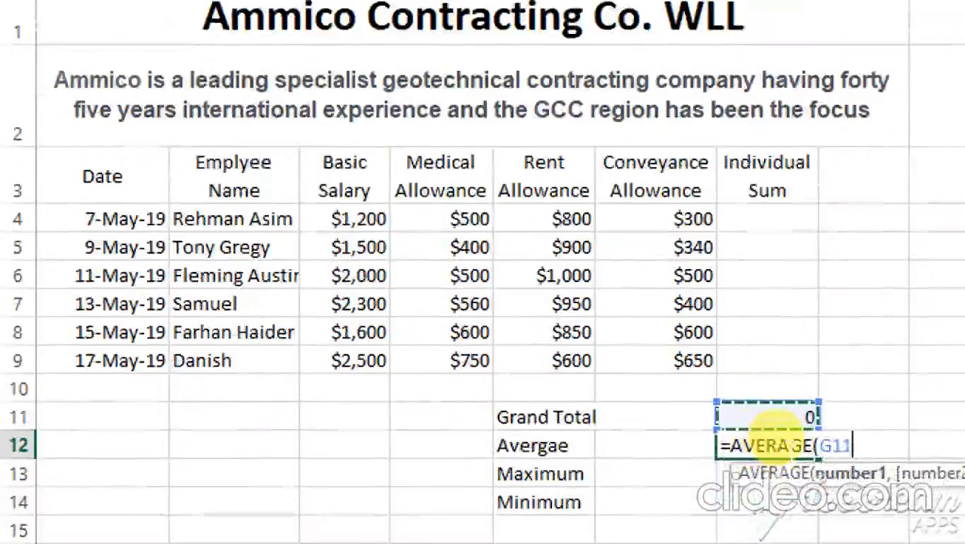
pyautogui.write('/')
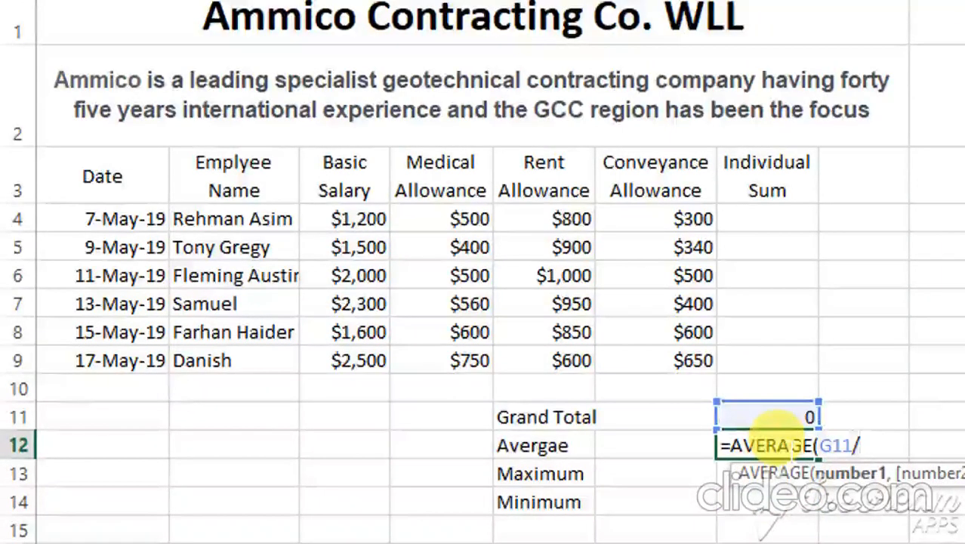
pyautogui.write('6')
pyautogui.press('Return')
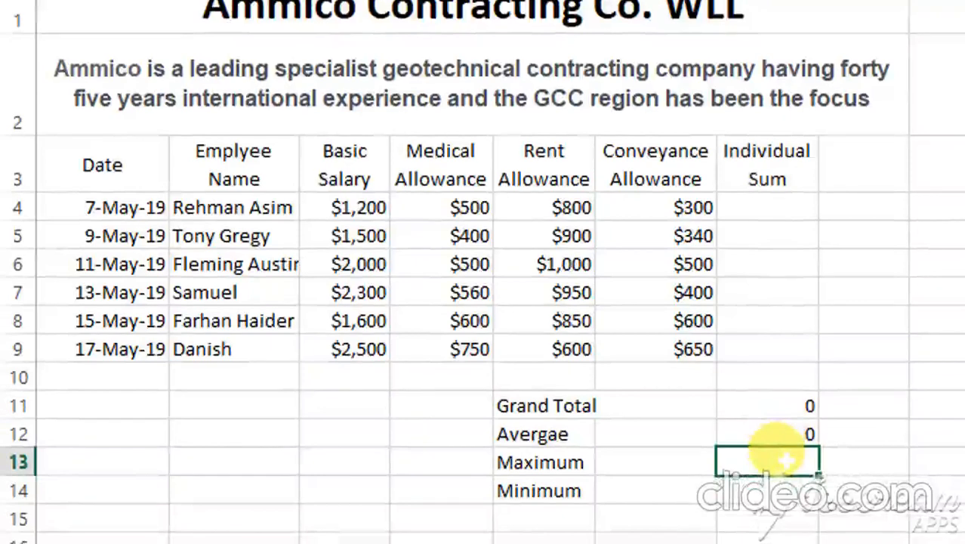
# Step: Enter a MAX formula over G4:G9 in cell G13 for the Maximum row
pyautogui.write('=max')
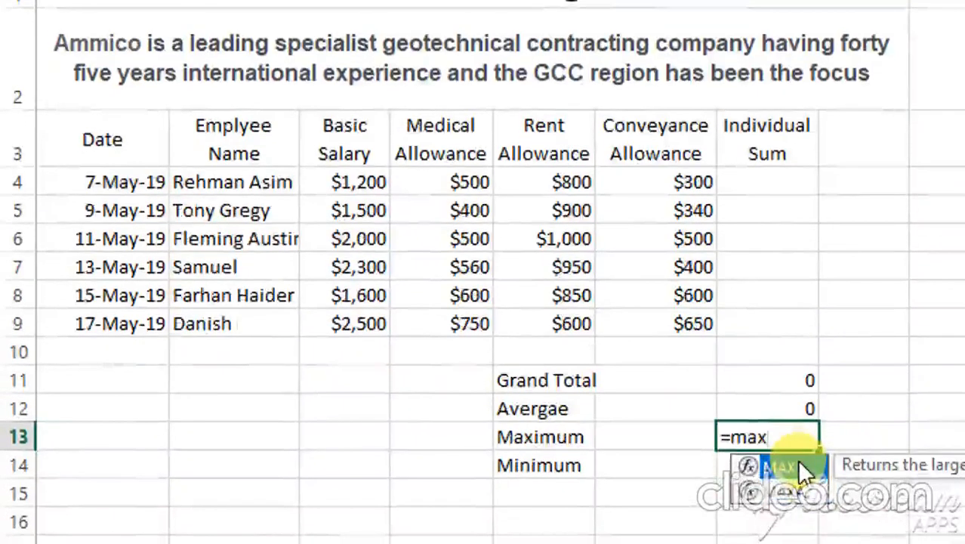
pyautogui.doubleClick(797, 485)
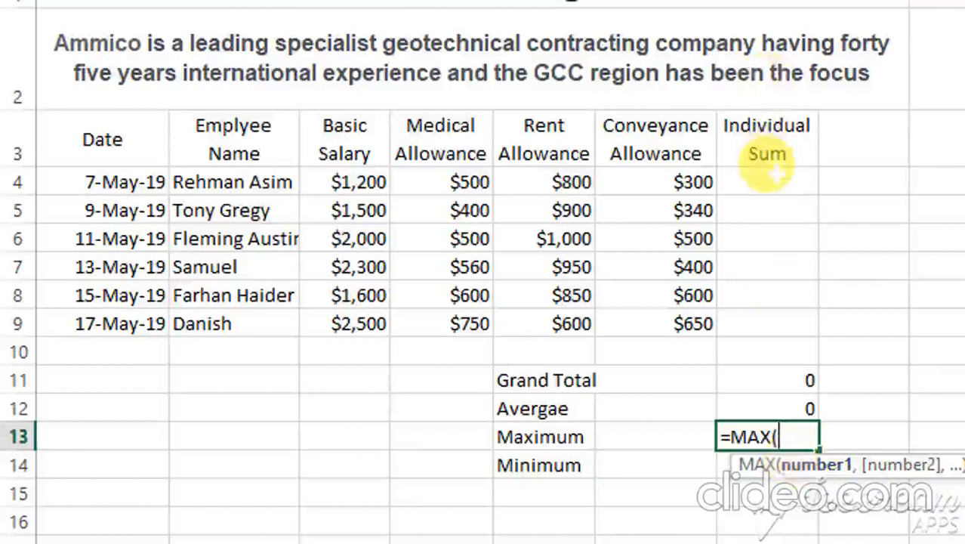
pyautogui.moveTo(776, 173); pyautogui.dragTo(776, 324)
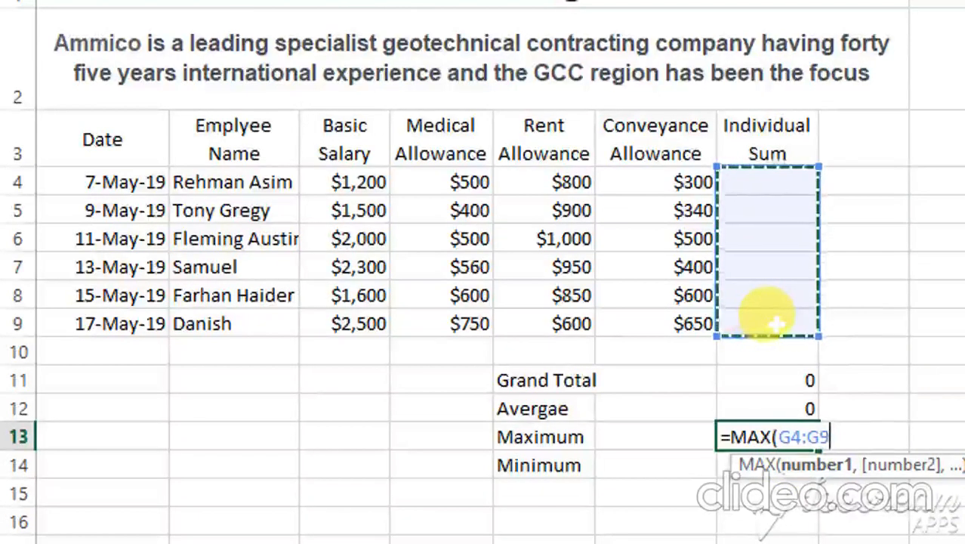
pyautogui.press('Return')
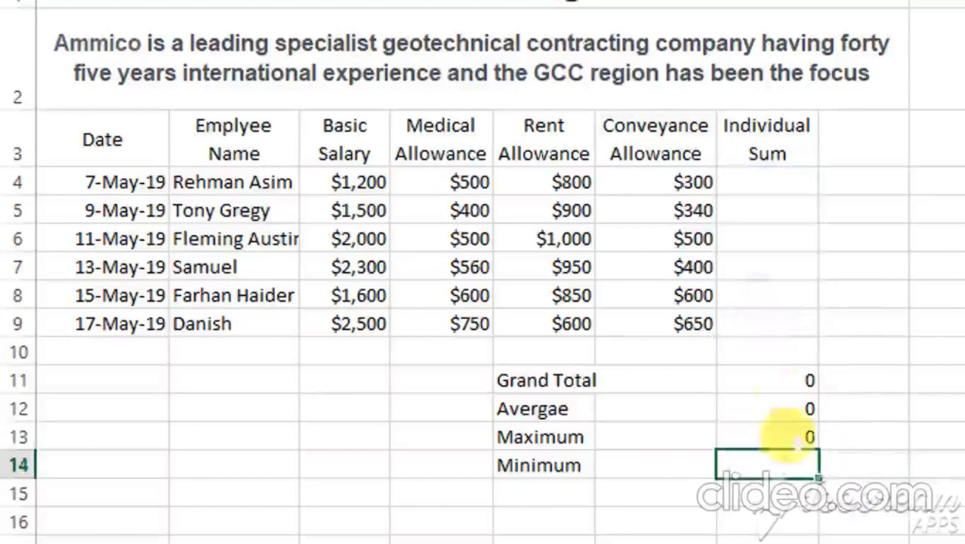
# Step: Enter a MIN formula over G4:G9 in cell G14 for the Minimum row
pyautogui.scroll(-1, 789, 416)
pyautogui.write('=min')
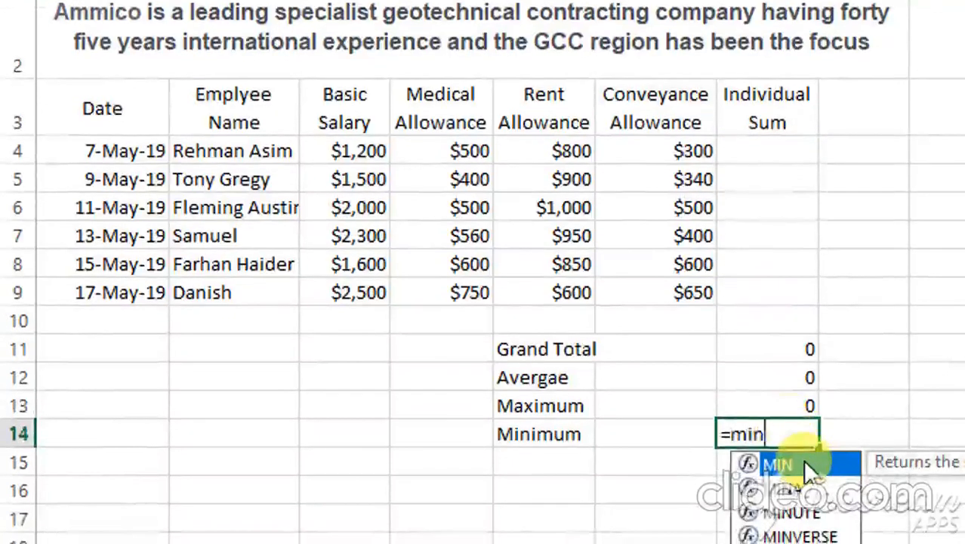
pyautogui.doubleClick(804, 466)
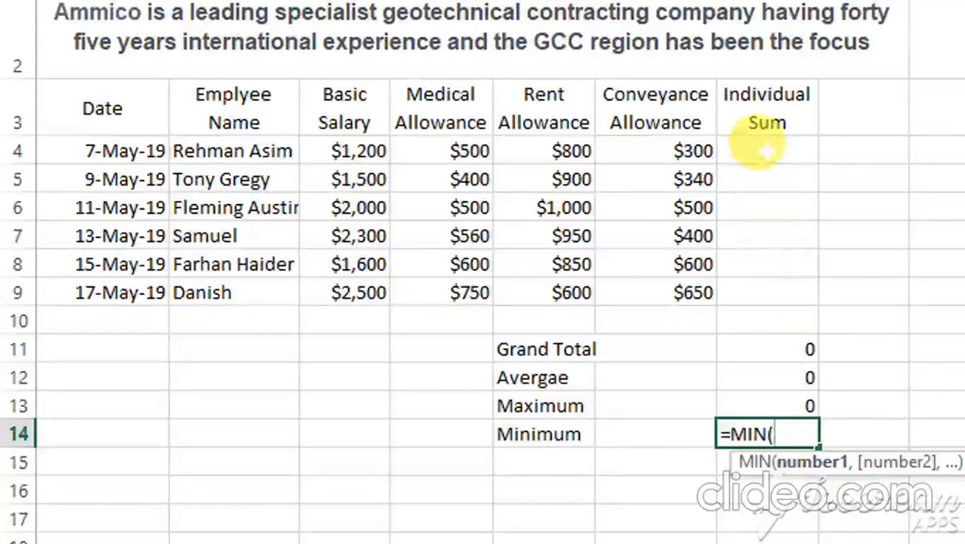
pyautogui.moveTo(759, 147); pyautogui.dragTo(769, 276)
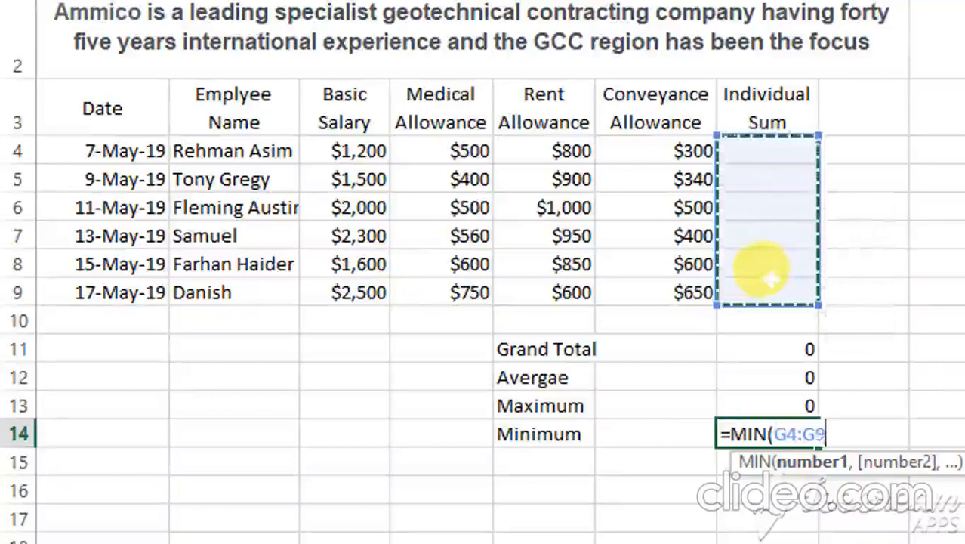
pyautogui.press('Return')
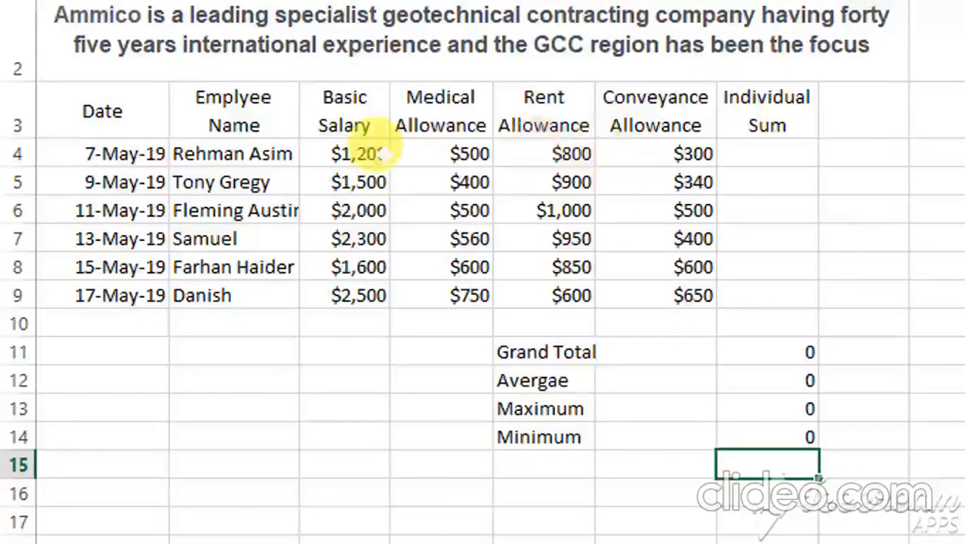
# Step: AutoFit the width of column B so the employee names fit in full
pyautogui.moveTo(382, 153); pyautogui.dragTo(658, 147)
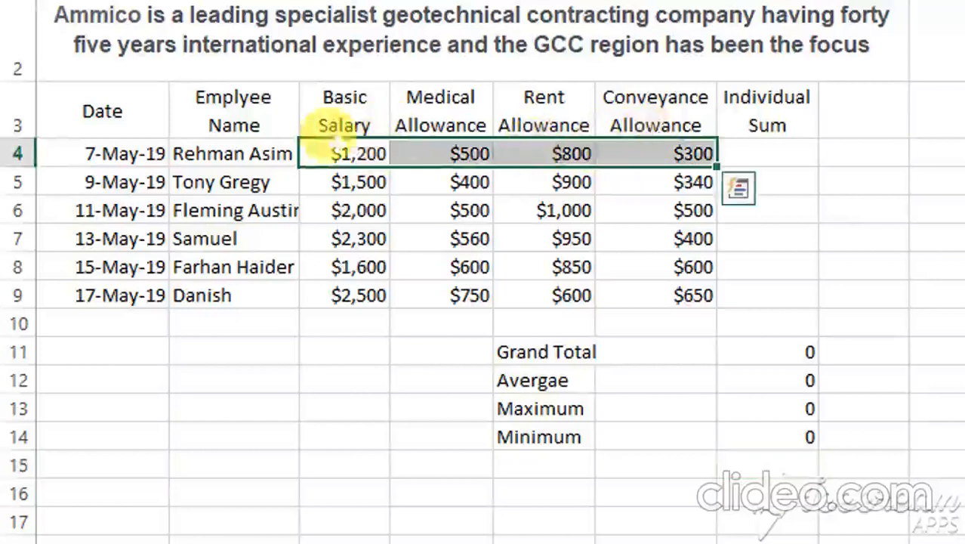
pyautogui.click(284, 153)
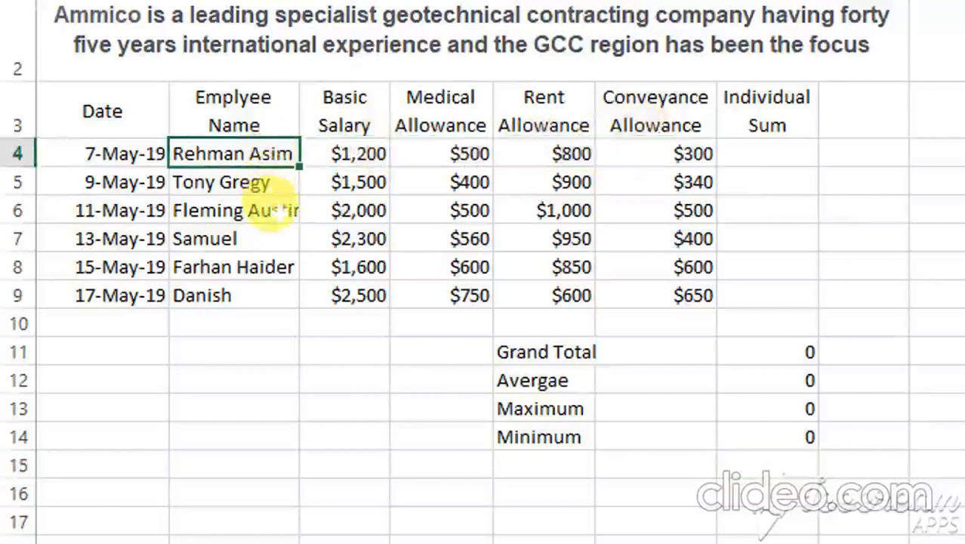
pyautogui.scroll(1, 286, 82)
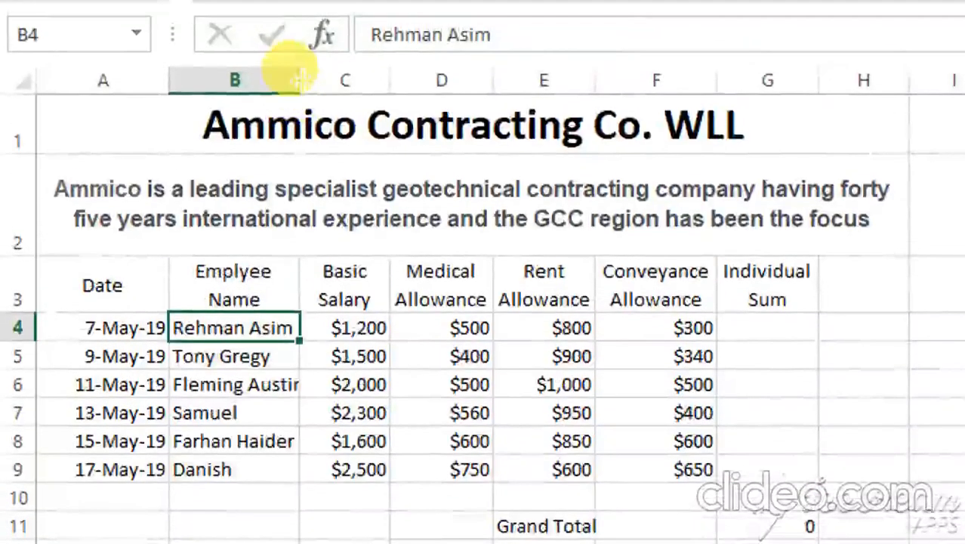
pyautogui.doubleClick(300, 80)
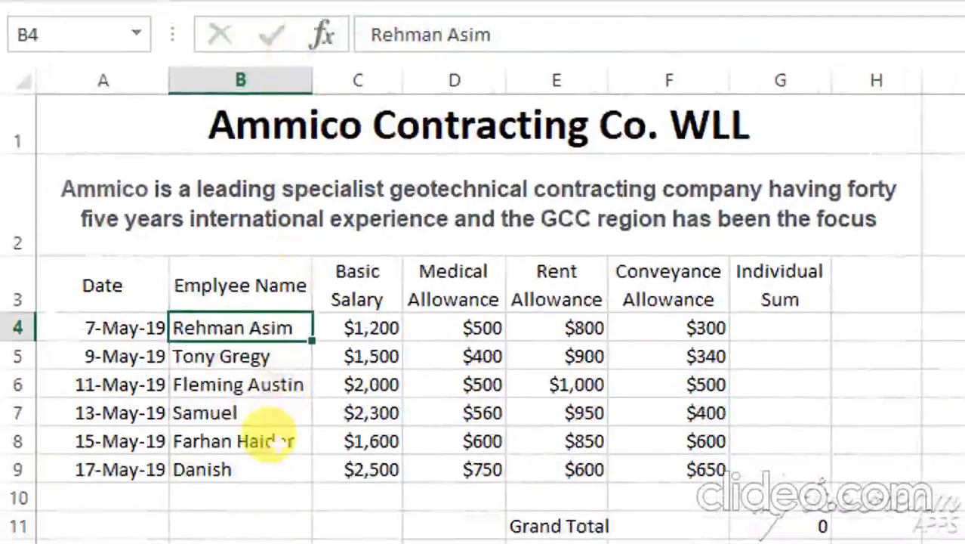
# Step: Enter a SUM formula over C4:F4 in cell G4 for the first employee's Individual Sum, and select that cell again
pyautogui.click(793, 323)
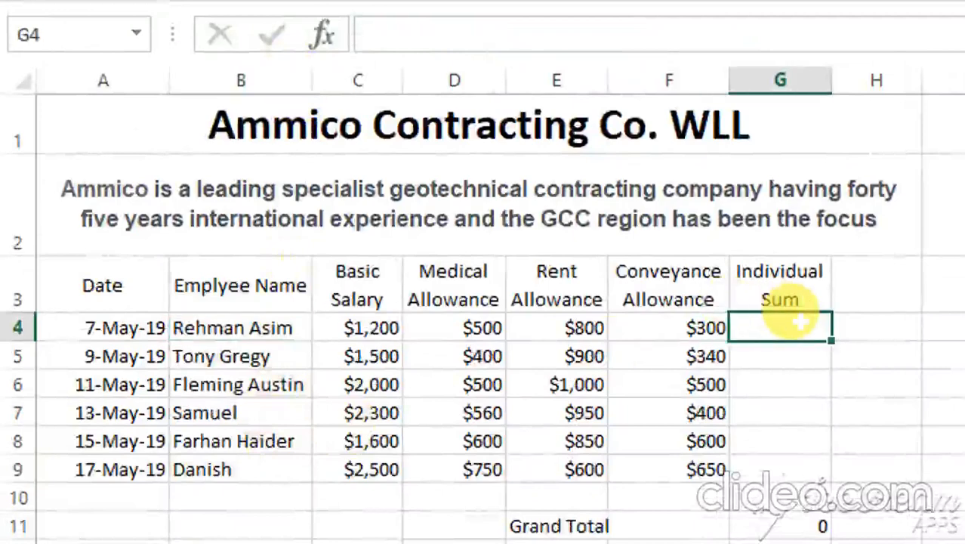
pyautogui.write('=')
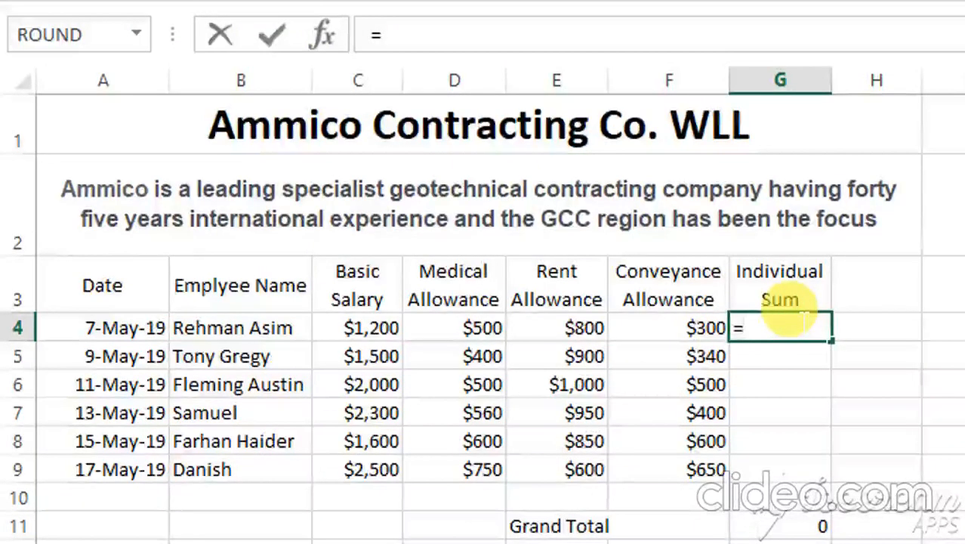
pyautogui.write('s')
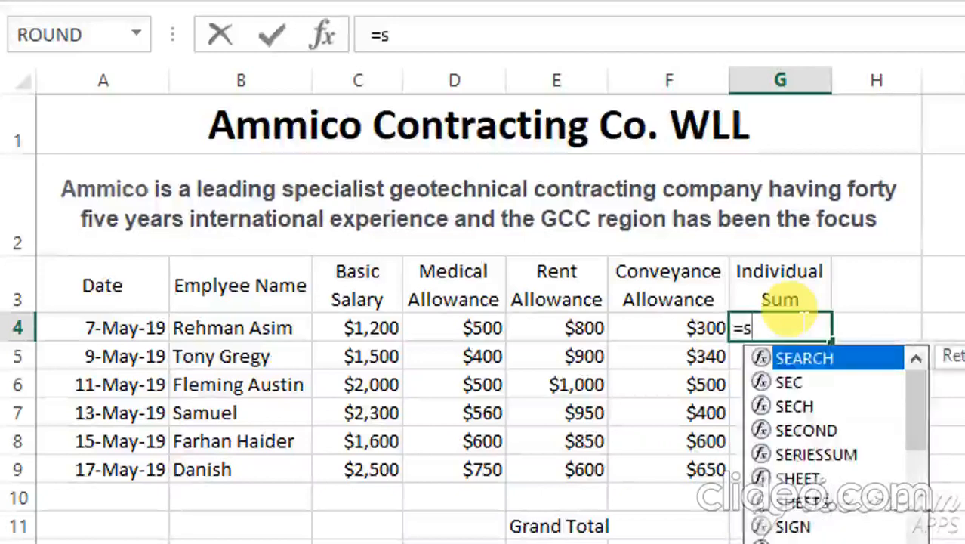
pyautogui.write('um')
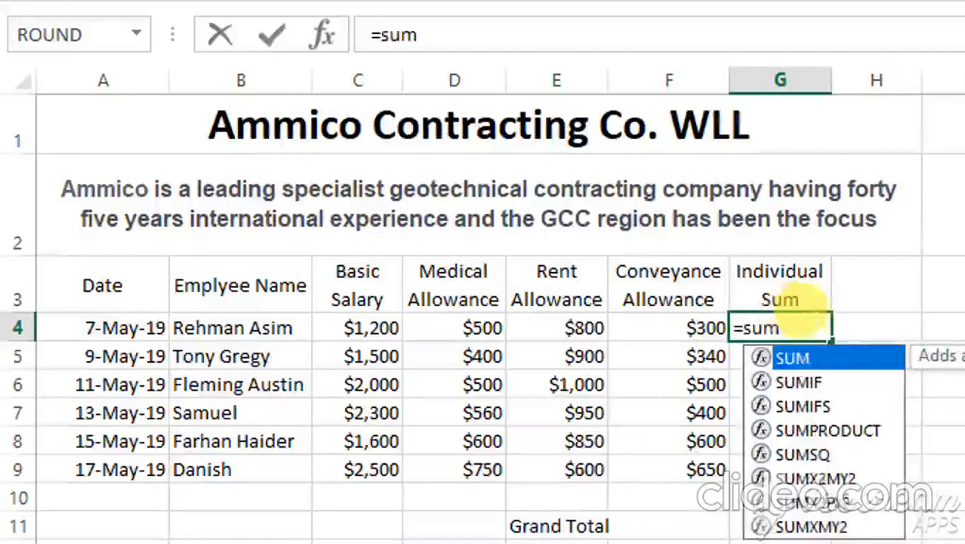
pyautogui.doubleClick(819, 355)
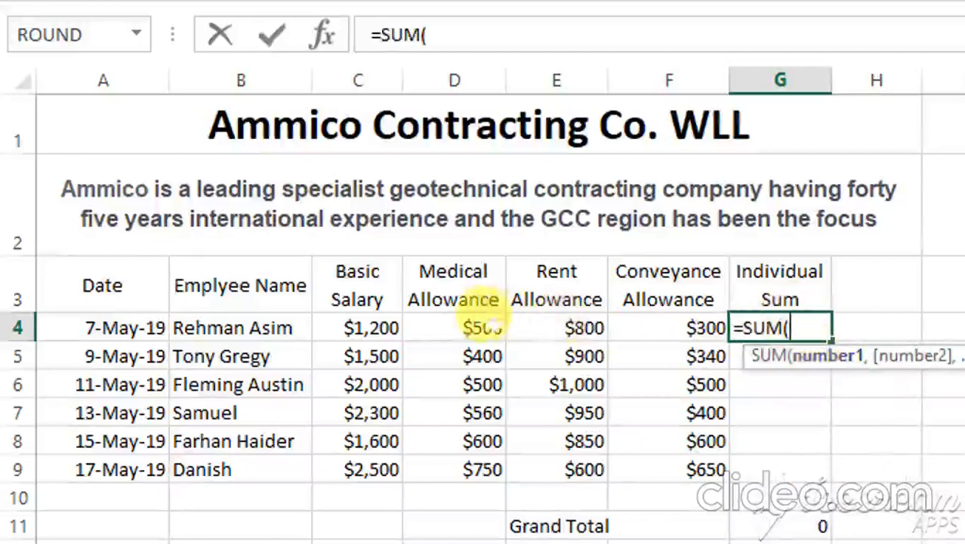
pyautogui.click(371, 325)
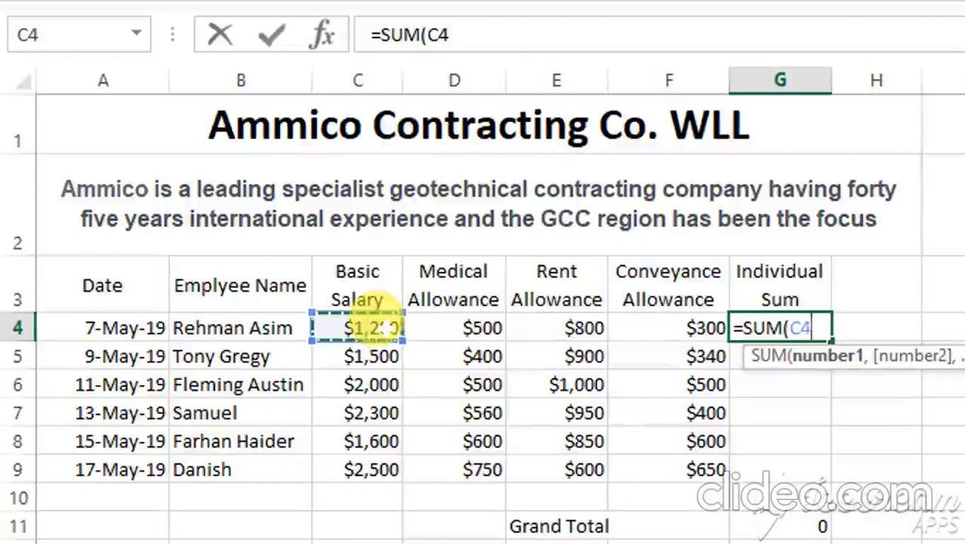
pyautogui.moveTo(372, 325); pyautogui.dragTo(718, 333)
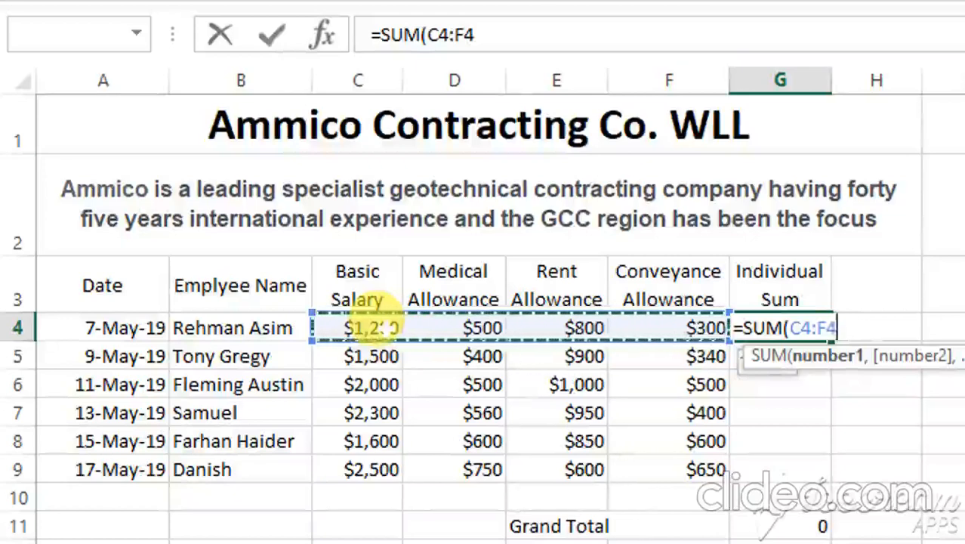
pyautogui.press('Return')
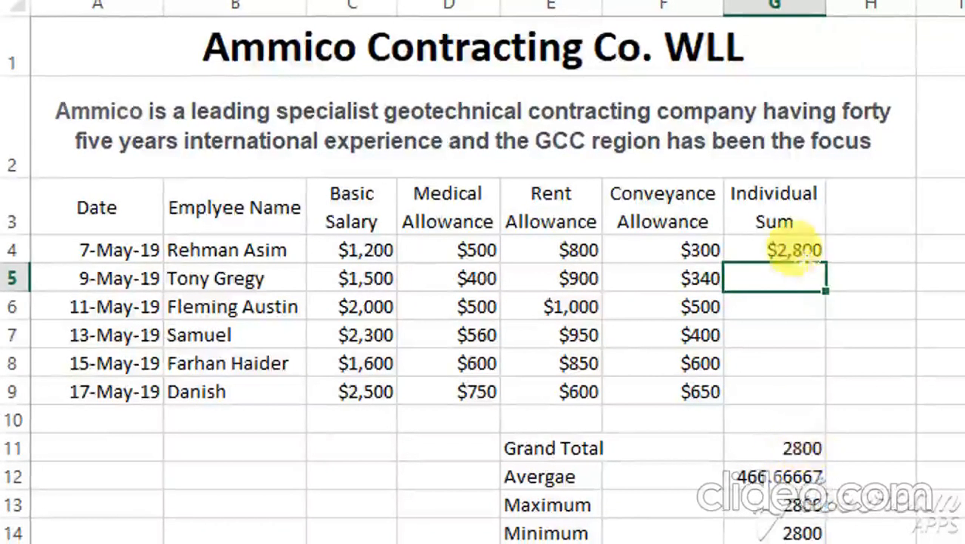
pyautogui.click(801, 255)
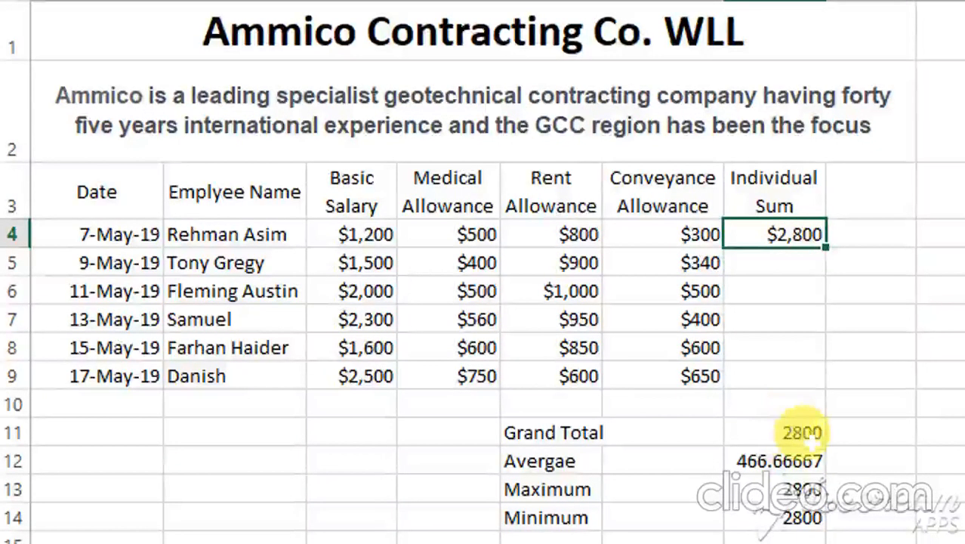
# Step: Fill the Individual Sum formula from G4 down through G9 for the remaining employees
pyautogui.click(791, 257)
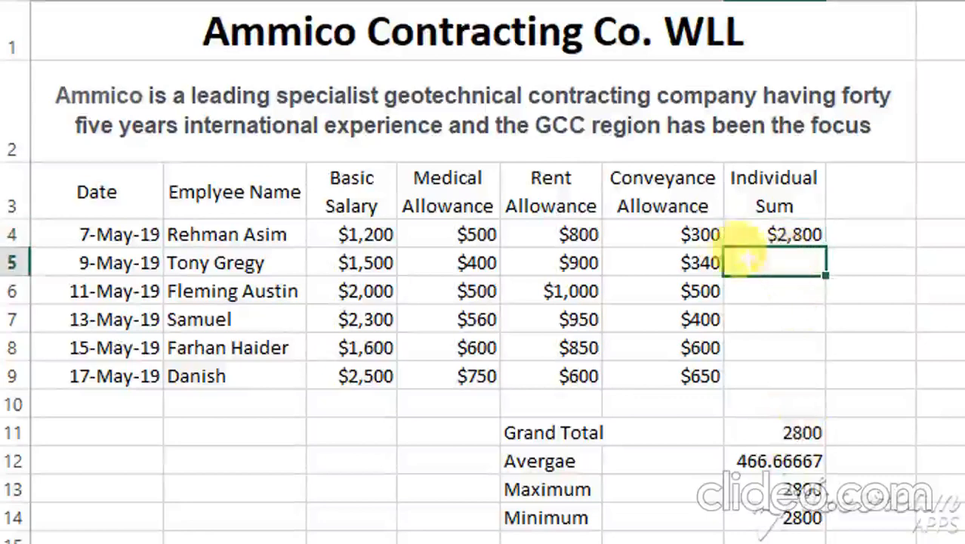
pyautogui.click(778, 235)
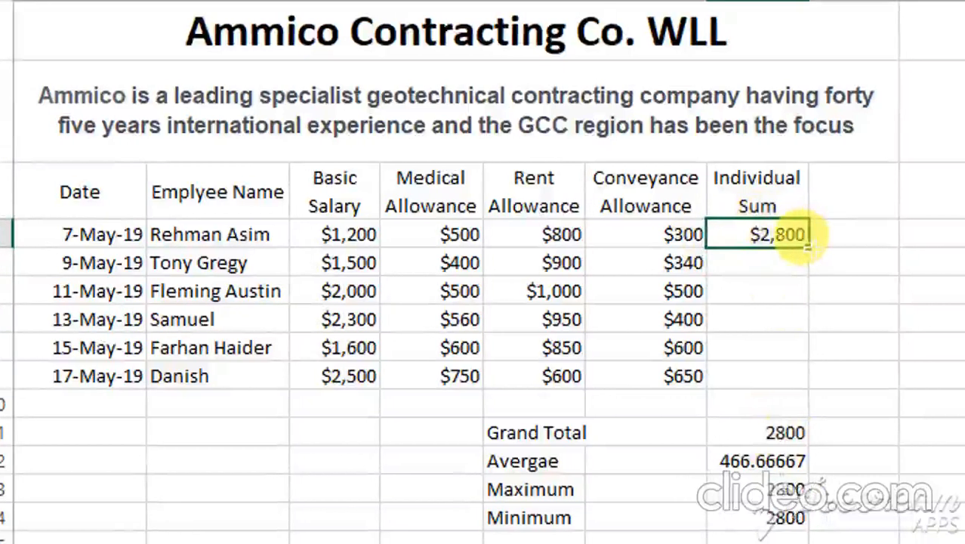
pyautogui.moveTo(799, 238); pyautogui.dragTo(796, 378)
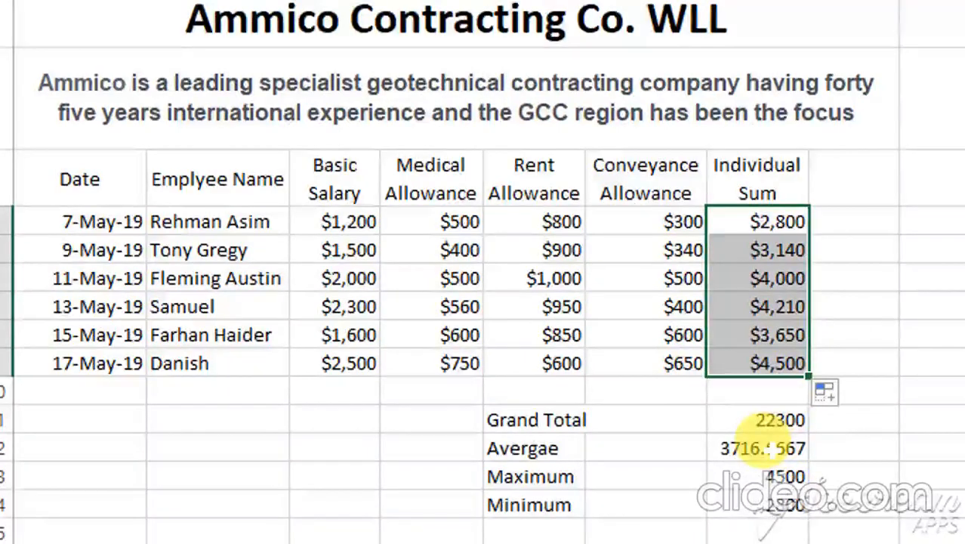
# Step: Format the grand total, average, maximum and minimum results in G11:G14 as Currency with the $ symbol and 0 decimal places
pyautogui.click(759, 421)
pyautogui.moveTo(763, 423); pyautogui.dragTo(774, 495)
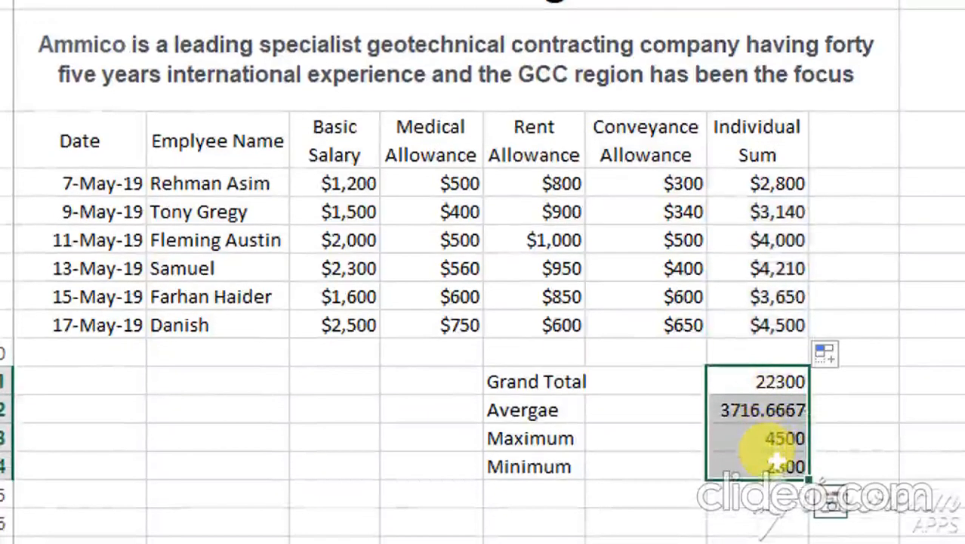
pyautogui.rightClick(776, 460)
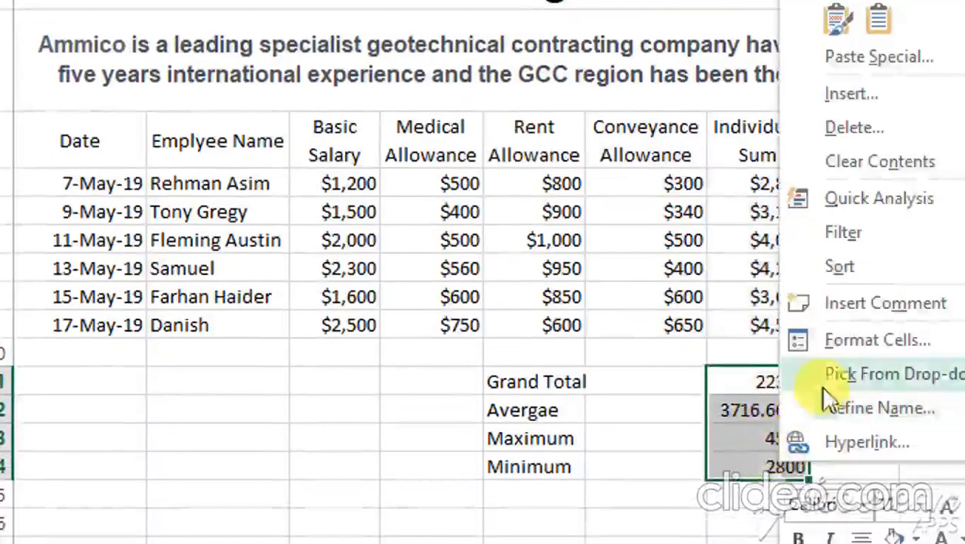
pyautogui.click(823, 350)
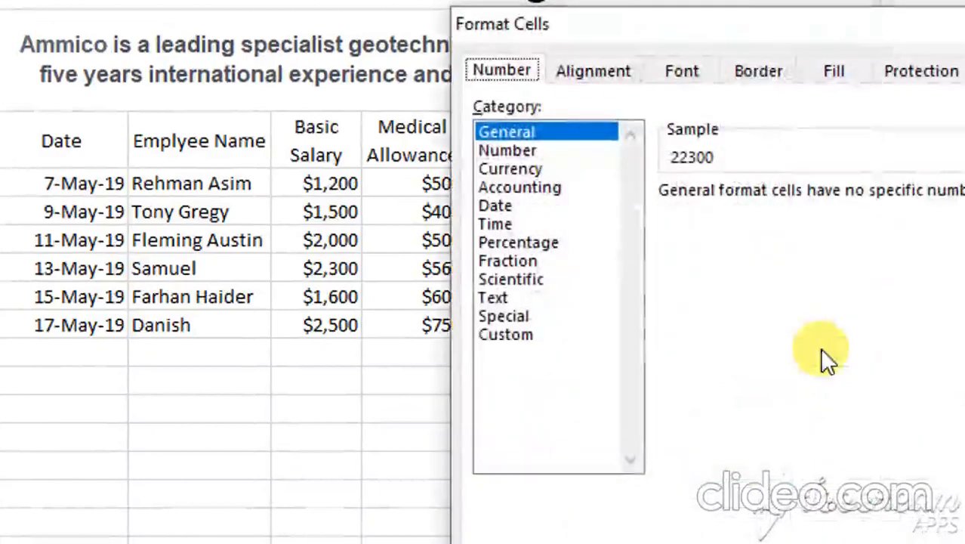
pyautogui.click(522, 169)
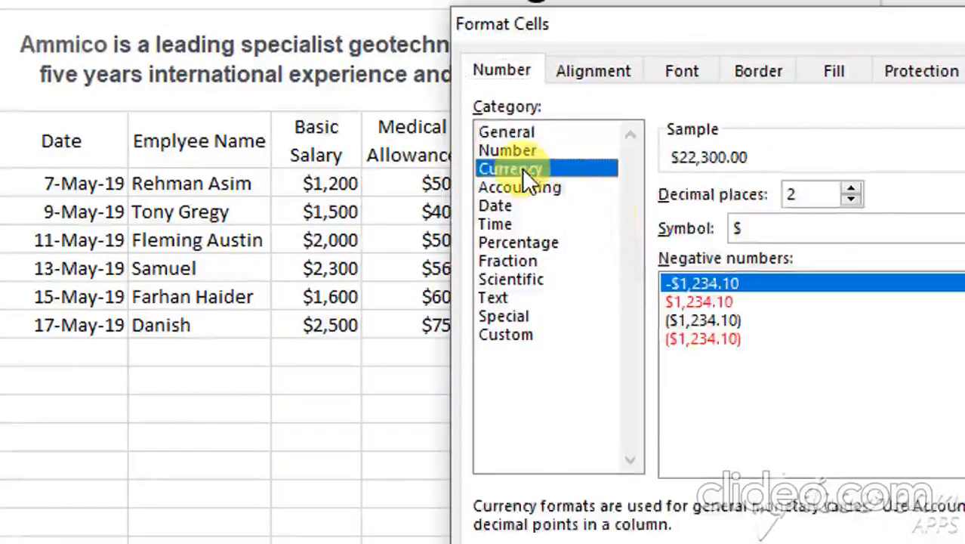
pyautogui.click(836, 201)
pyautogui.click(837, 200)
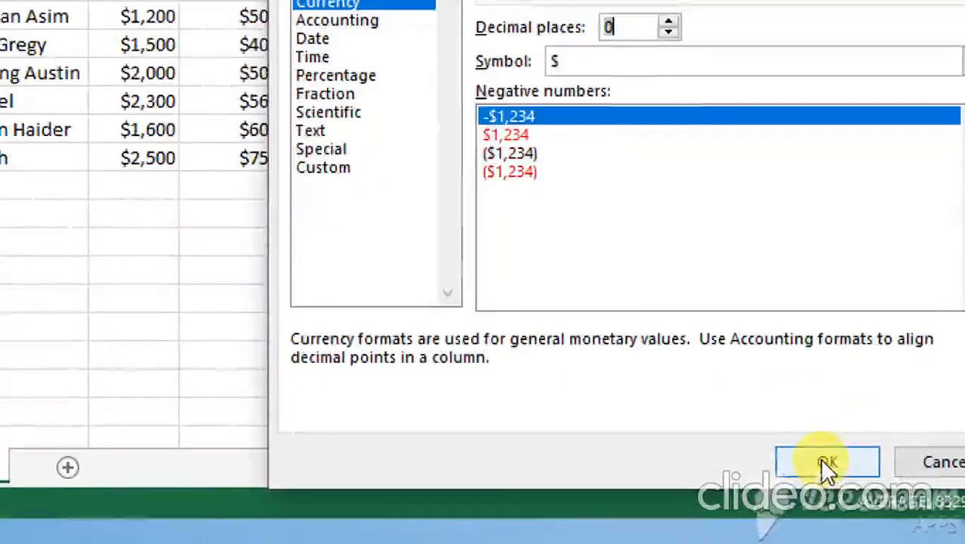
pyautogui.click(827, 462)
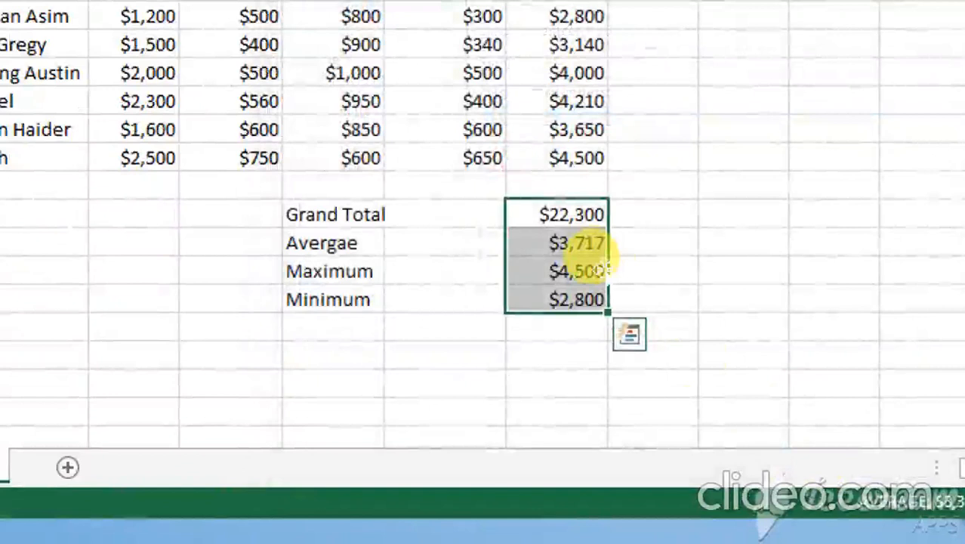
# Step: Replace the fixed divisor 6 in G12's average formula with a count of G4:G9, making it =AVERAGE(G11/COUNT(G4:G9)), and accept the bracket correction
pyautogui.click(582, 251)
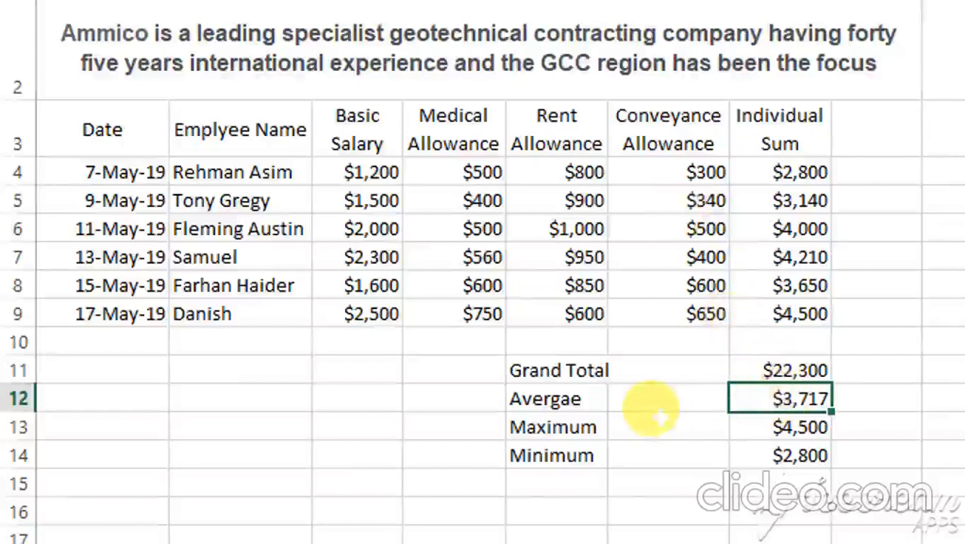
pyautogui.doubleClick(799, 397)
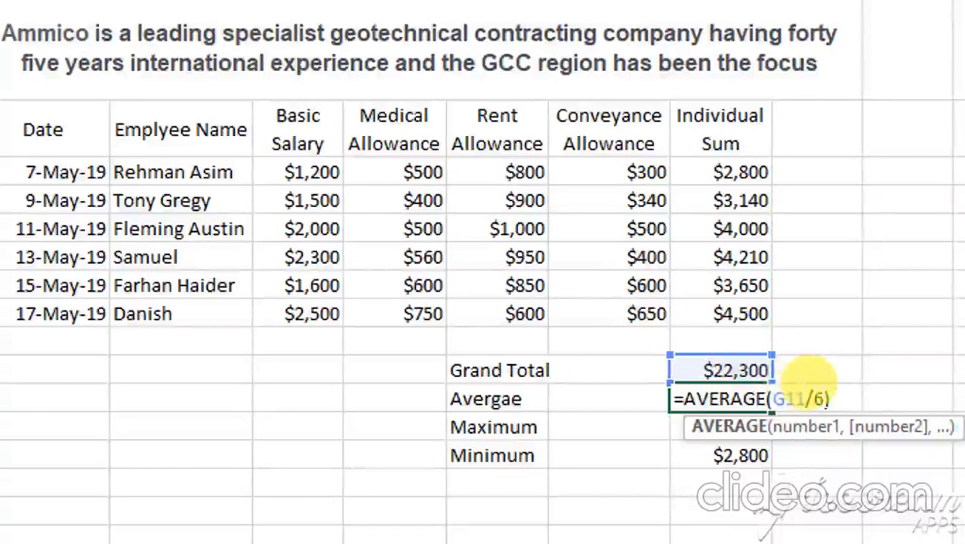
pyautogui.click(831, 396)
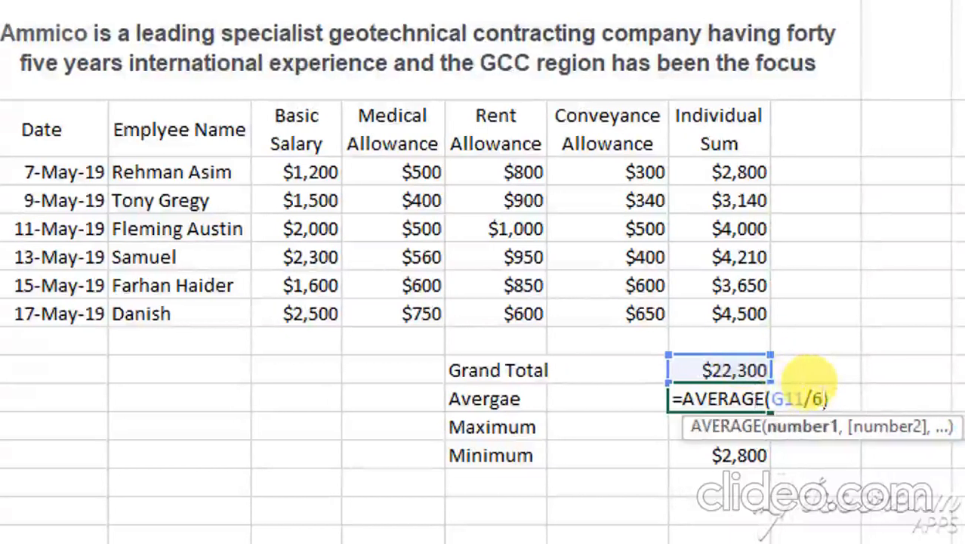
pyautogui.press('BackSpace')
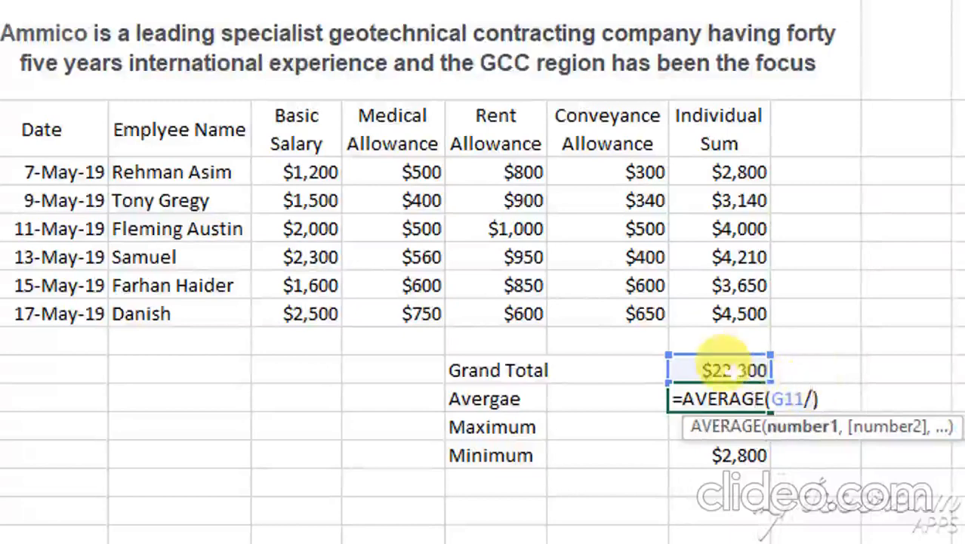
pyautogui.write('coun')
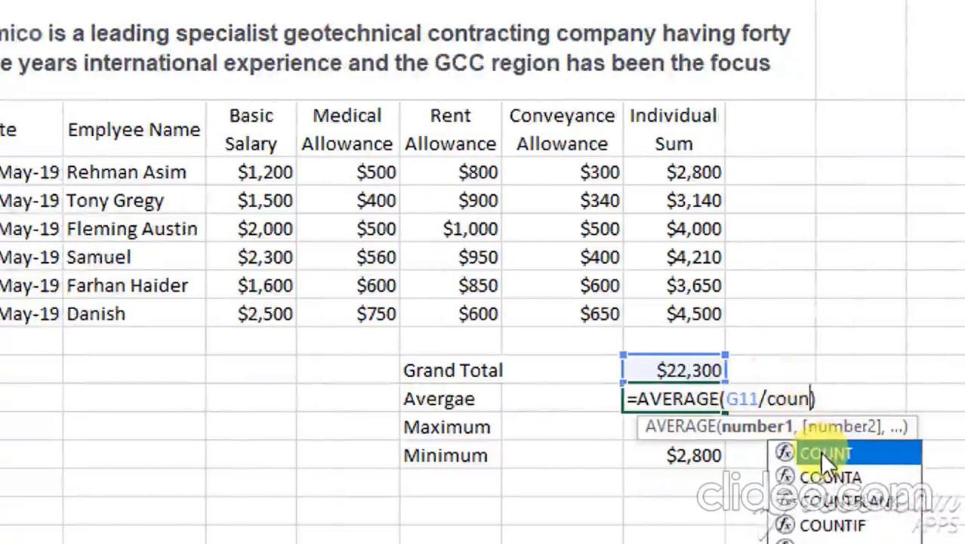
pyautogui.doubleClick(819, 451)
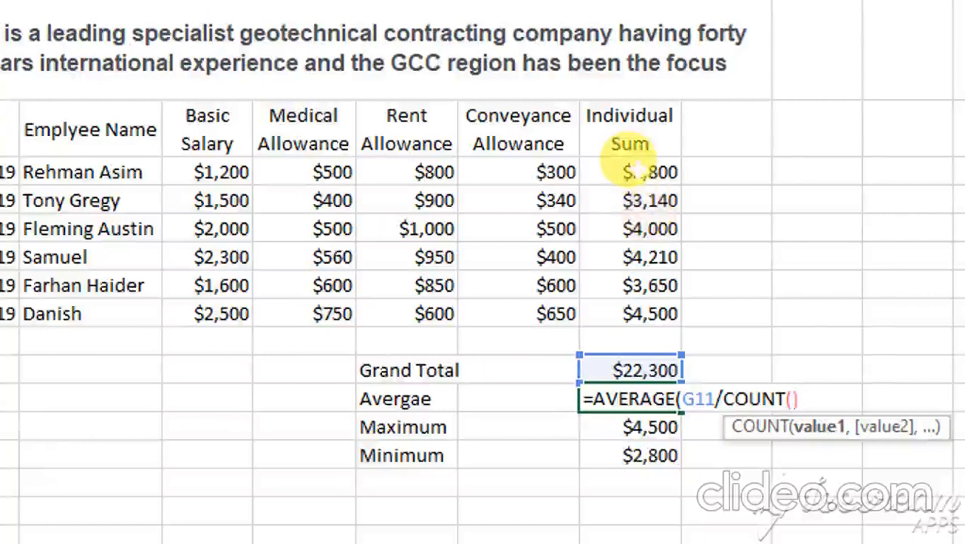
pyautogui.moveTo(629, 170); pyautogui.dragTo(644, 300)
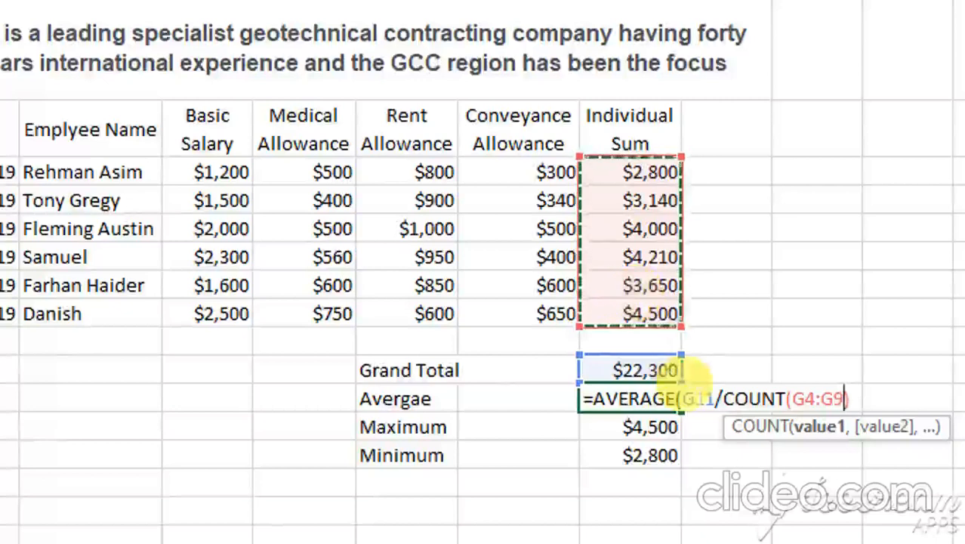
pyautogui.press('Return')
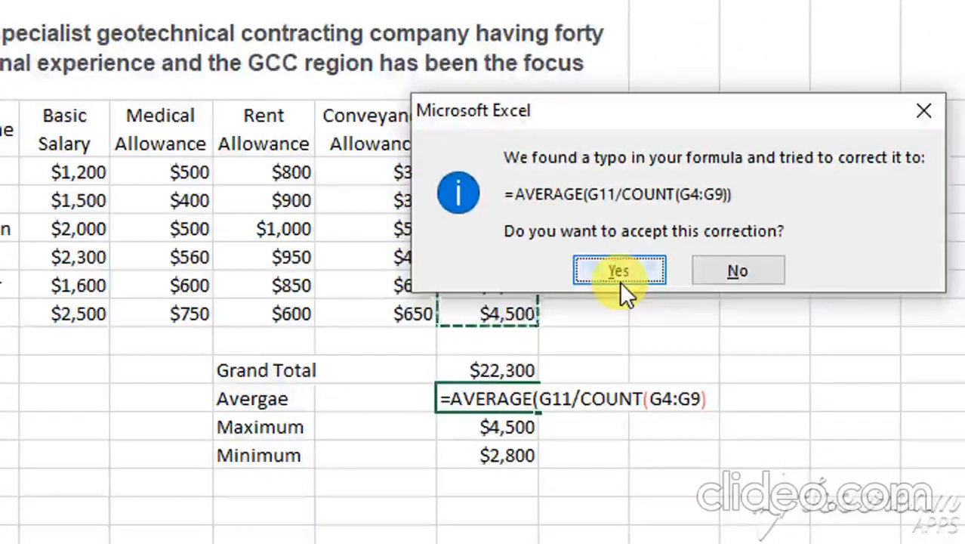
pyautogui.click(619, 281)
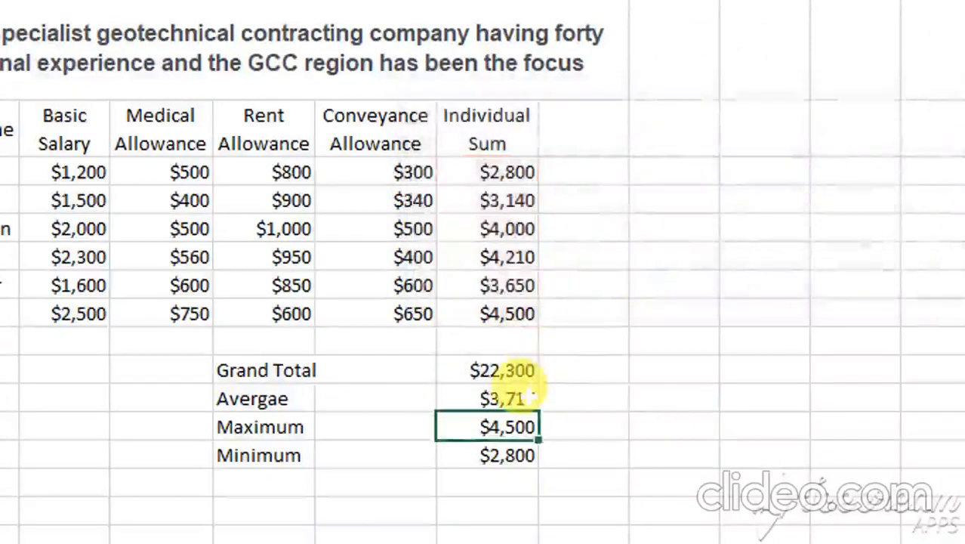